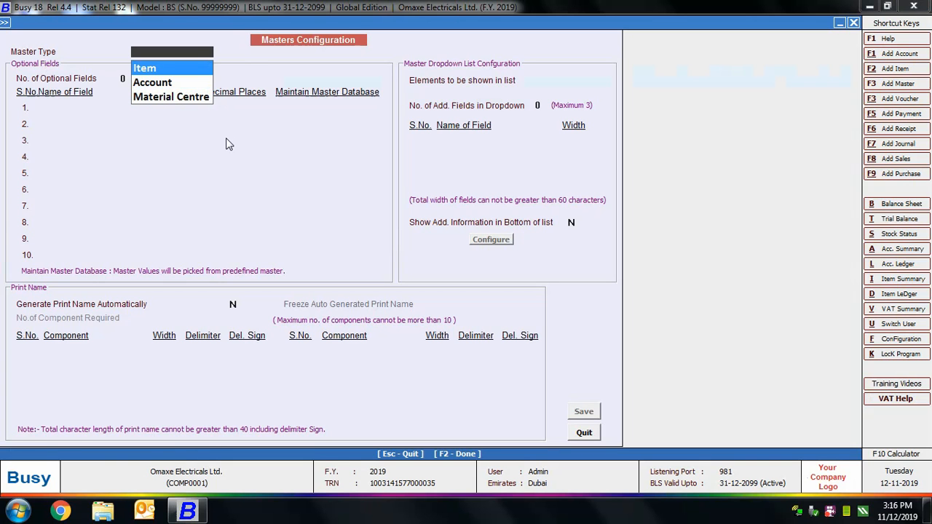
Give Item masters 2 optional fields (20 is rejected as over the limit) and name the first Brand.
{"action": "key", "text": "Return"}
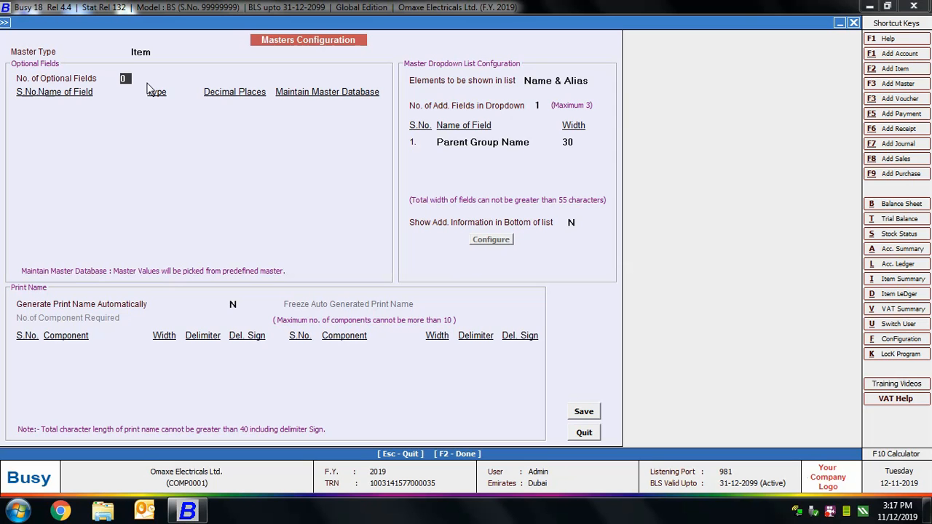
{"action": "type", "text": "10"}
{"action": "key", "text": "BackSpace"}
{"action": "key", "text": "BackSpace"}
{"action": "type", "text": "20"}
{"action": "key", "text": "Return"}
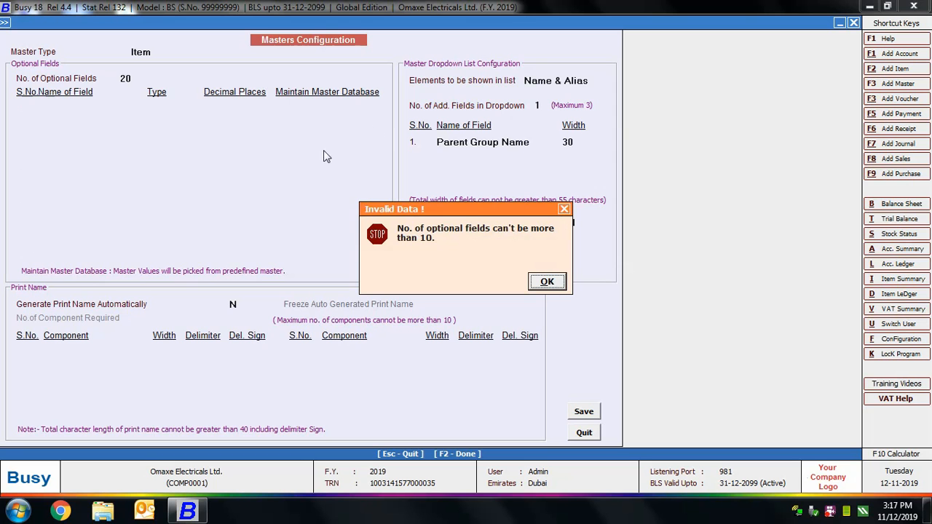
{"action": "key", "text": "Return"}
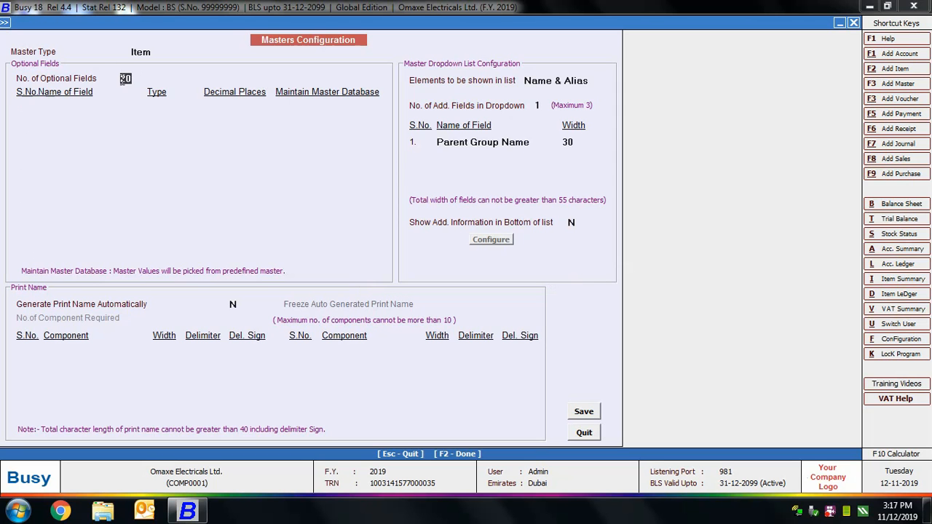
{"action": "type", "text": "2"}
{"action": "key", "text": "Return"}
{"action": "type", "text": "Brand"}
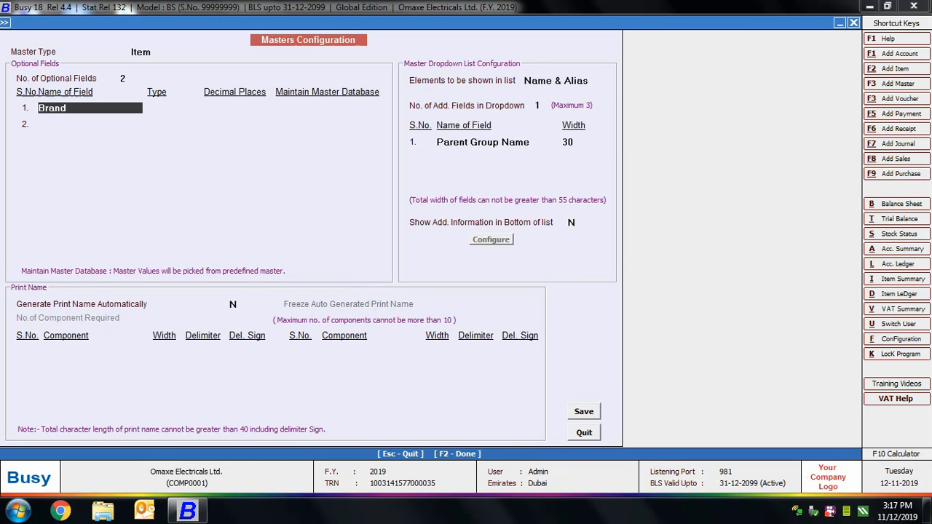
Make Brand a Text field that keeps a master database of values.
{"action": "key", "text": "Return"}
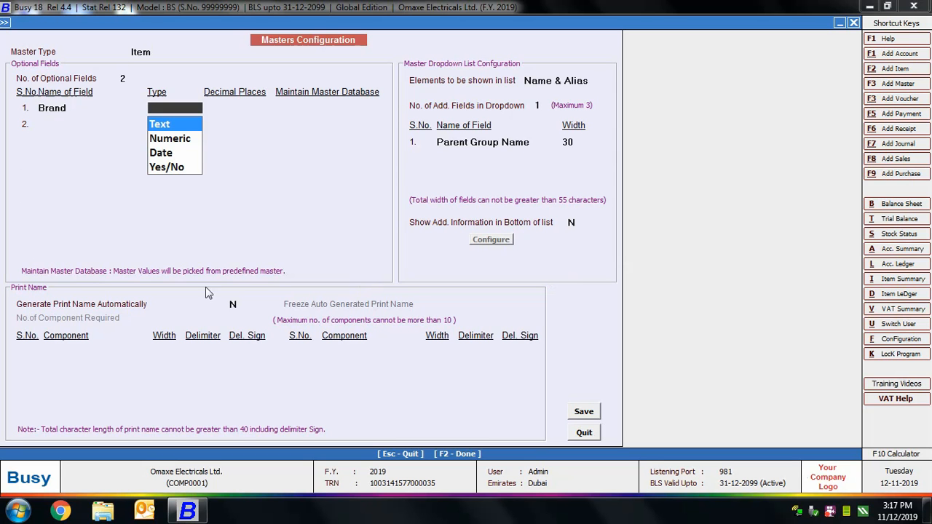
{"action": "key", "text": "Down"}
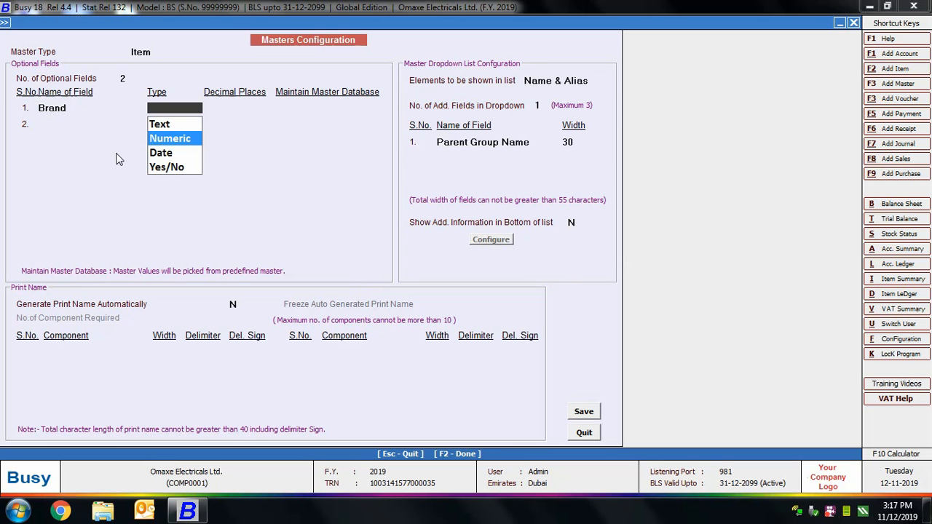
{"action": "key", "text": "Down"}
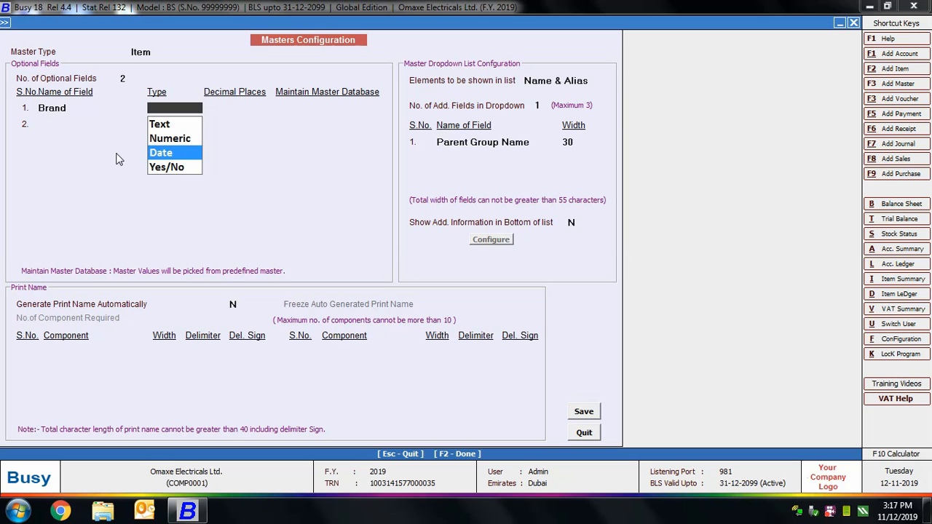
{"action": "key", "text": "Down"}
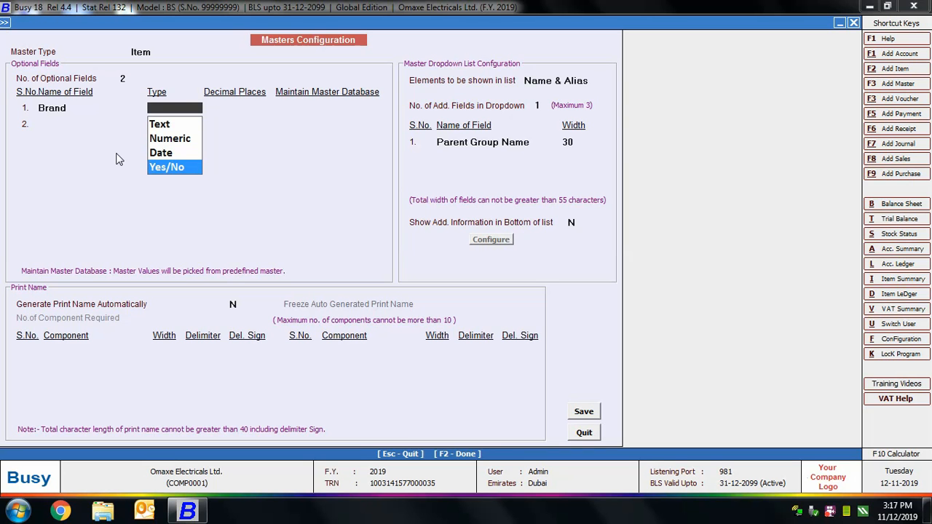
{"action": "key", "text": "Up"}
{"action": "key", "text": "Up"}
{"action": "key", "text": "Up"}
{"action": "key", "text": "Return"}
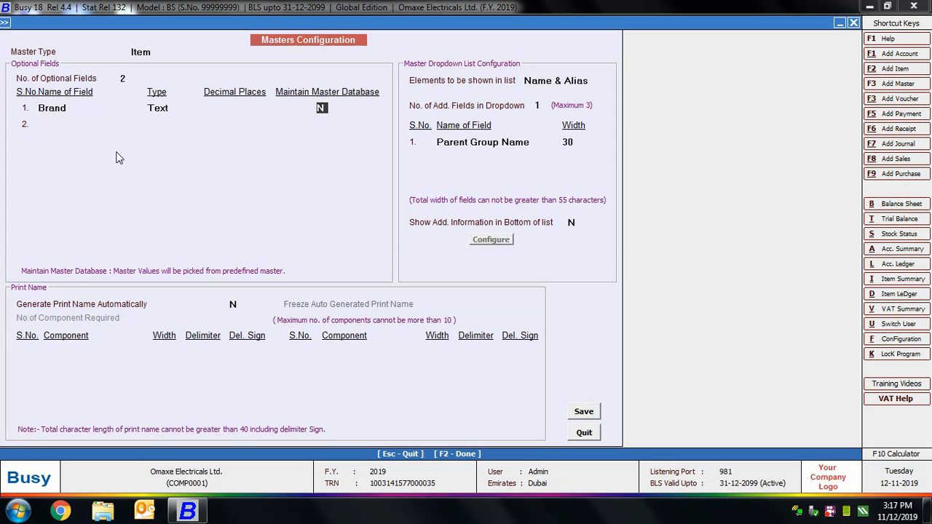
{"action": "key", "text": "y"}
Add the second field Category as Text without a master database.
{"action": "key", "text": "Return"}
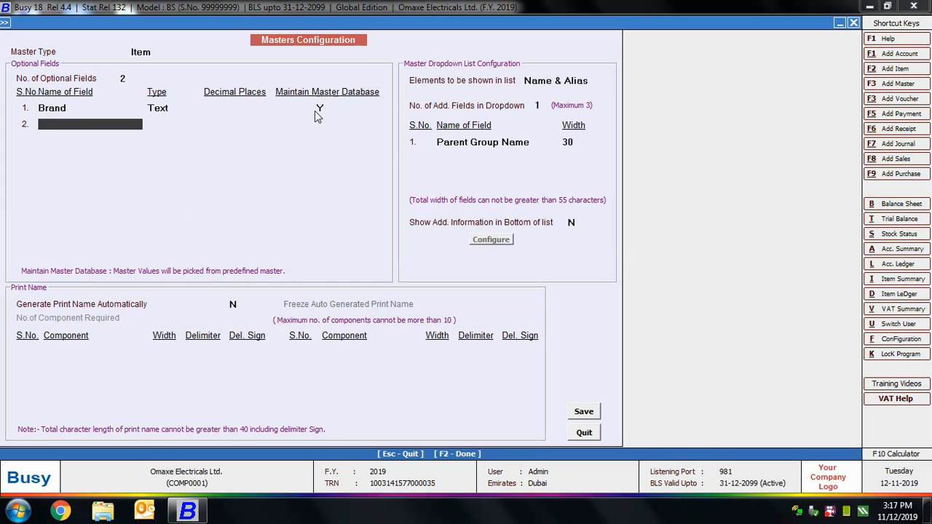
{"action": "type", "text": "Category"}
{"action": "key", "text": "Return"}
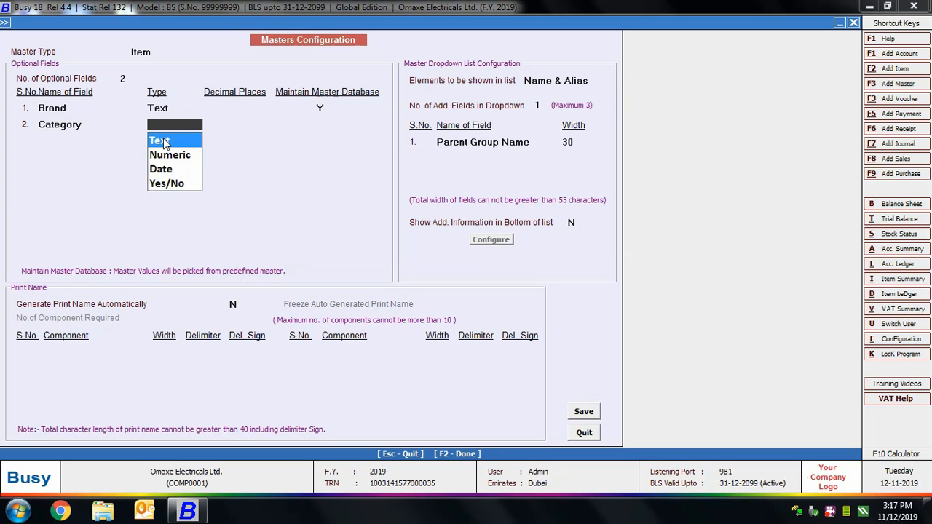
{"action": "key", "text": "Return"}
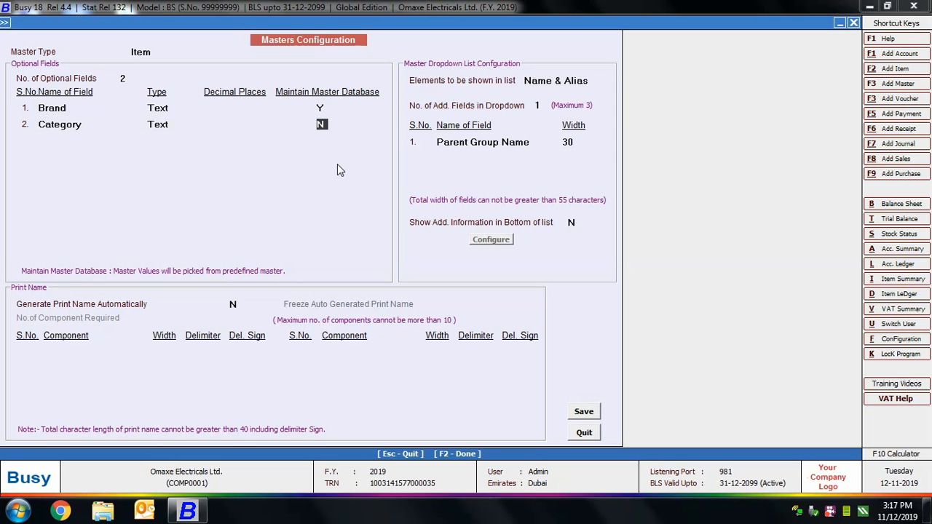
{"action": "key", "text": "Return"}
Turn on automatic print names with 2 components, the first being Group Name at width 4.
{"action": "key", "text": "y"}
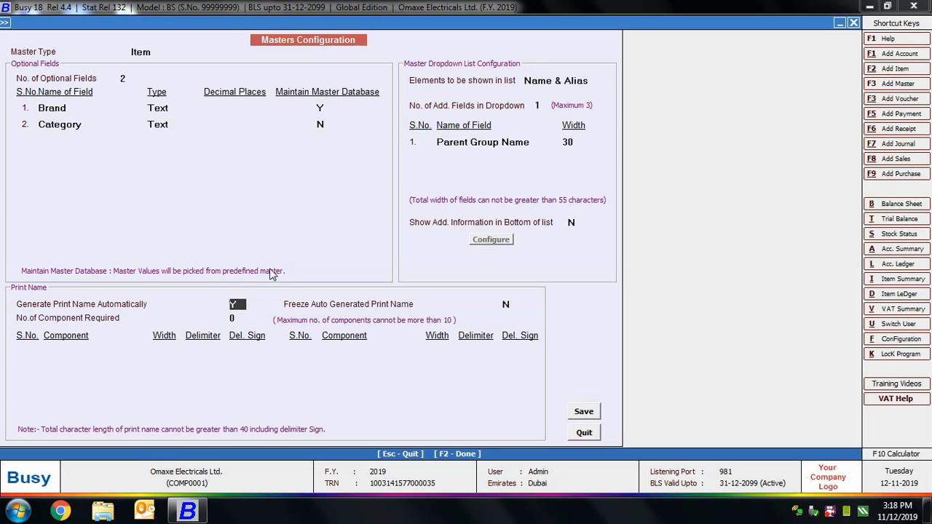
{"action": "key", "text": "Return"}
{"action": "key", "text": "Return"}
{"action": "type", "text": "2"}
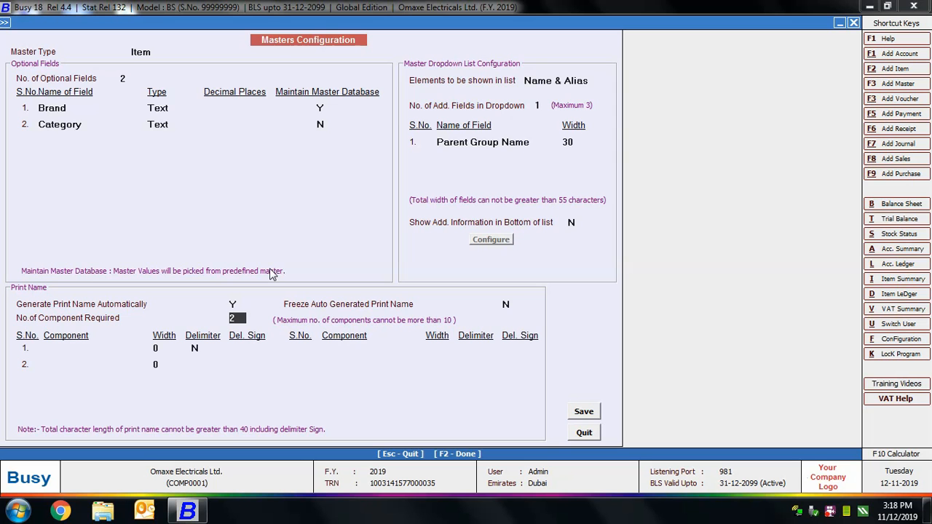
{"action": "key", "text": "Return"}
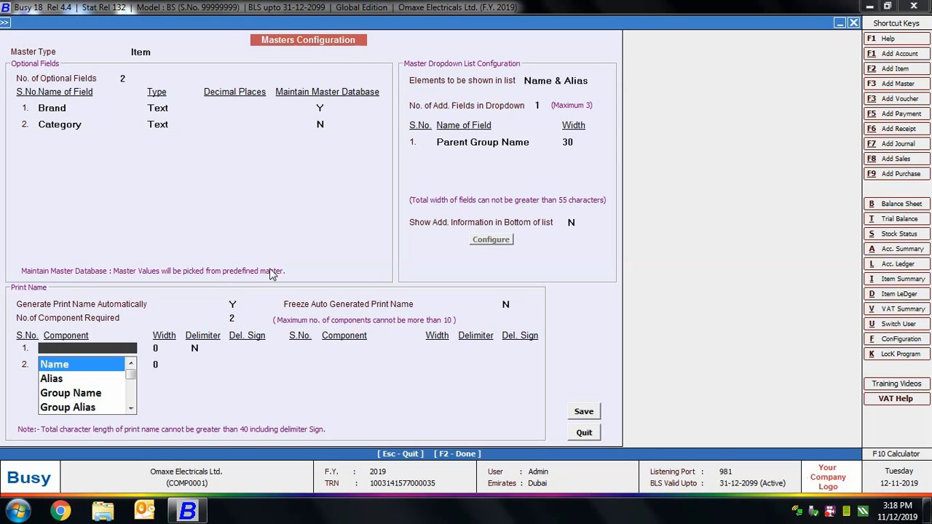
{"action": "key", "text": "Down"}
{"action": "key", "text": "Down"}
{"action": "key", "text": "Return"}
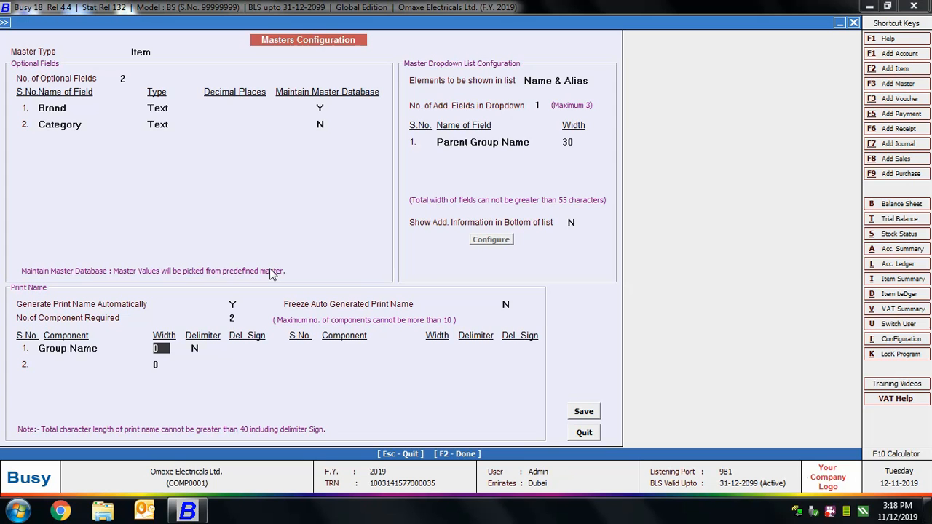
{"action": "type", "text": "4"}
{"action": "key", "text": "Return"}
Add a '-' delimiter after Group Name, then Optional Field 1 at width 4 as the second component.
{"action": "type", "text": "Y"}
{"action": "key", "text": "Return"}
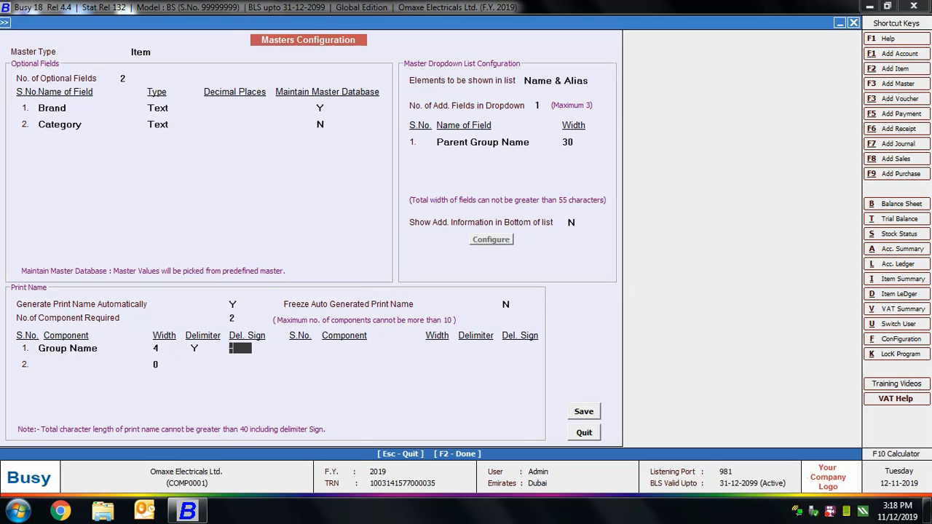
{"action": "type", "text": "-"}
{"action": "key", "text": "Return"}
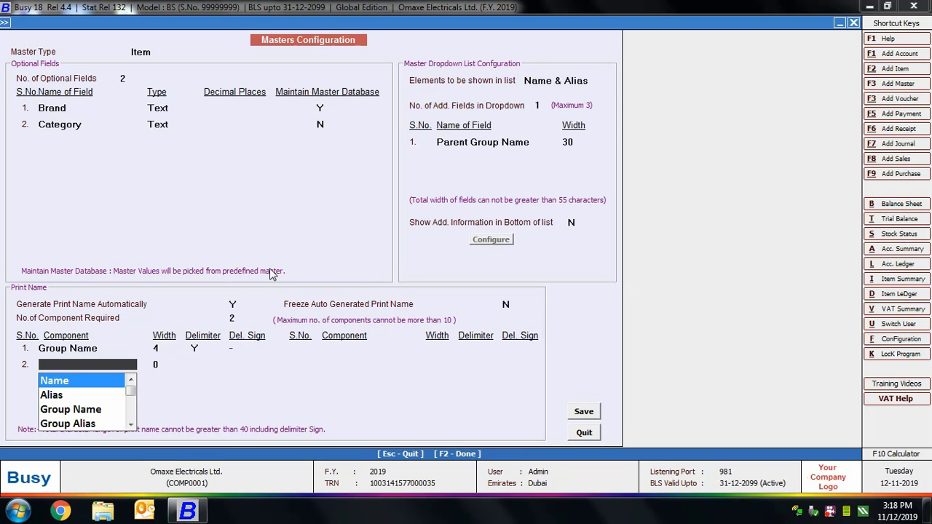
{"action": "type", "text": "opt"}
{"action": "key", "text": "Return"}
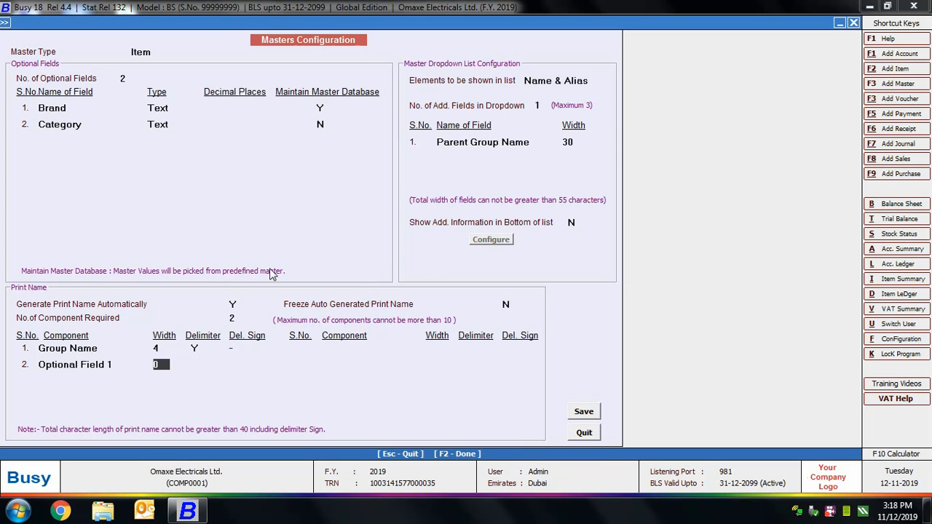
{"action": "type", "text": "4"}
{"action": "key", "text": "Return"}
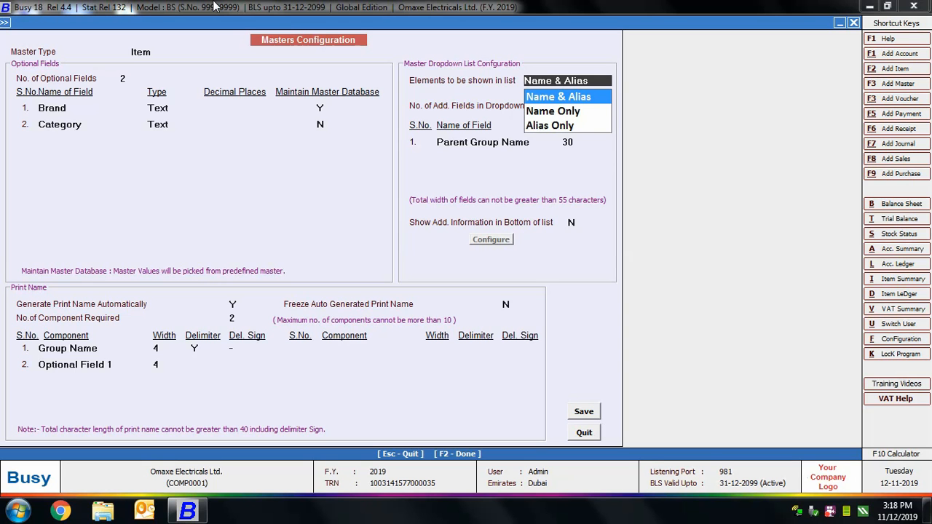
Keep Name & Alias as what item lists display.
{"action": "key", "text": "Down"}
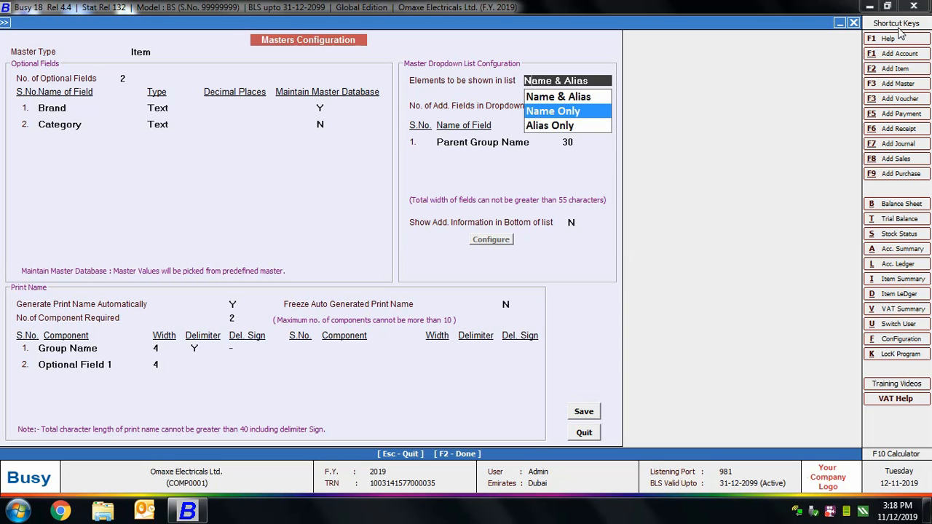
{"action": "key", "text": "Down"}
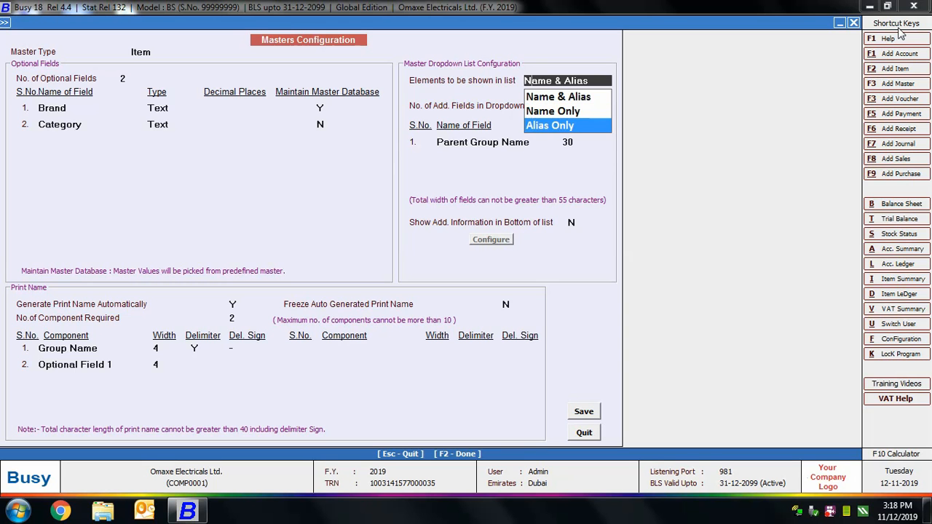
{"action": "key", "text": "Up"}
{"action": "key", "text": "Up"}
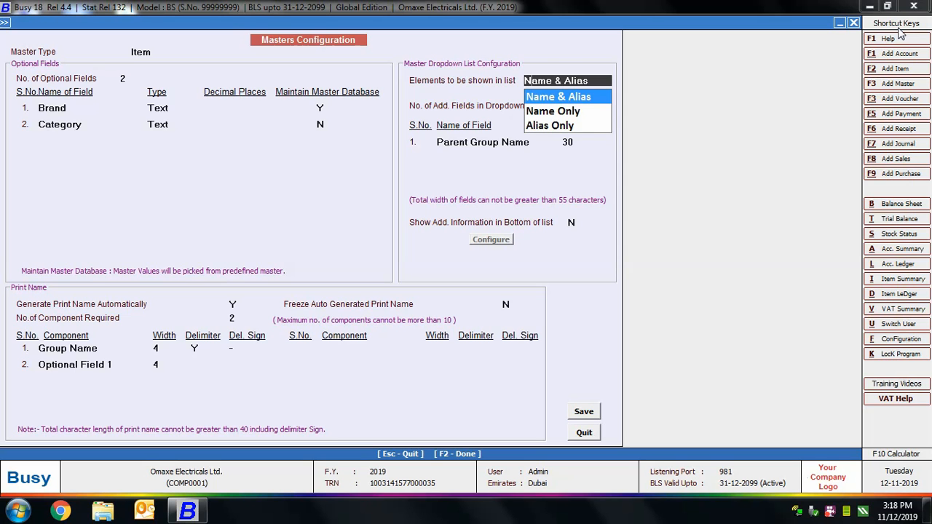
{"action": "key", "text": "Return"}
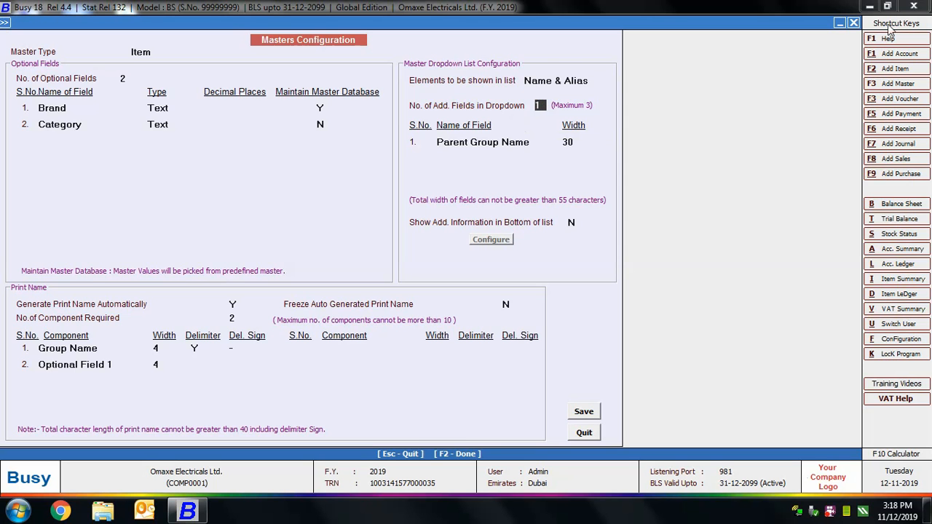
Use 3 dropdown columns, the first being Current Stock with width 10.
{"action": "left_click", "coordinate": [443, 114]}
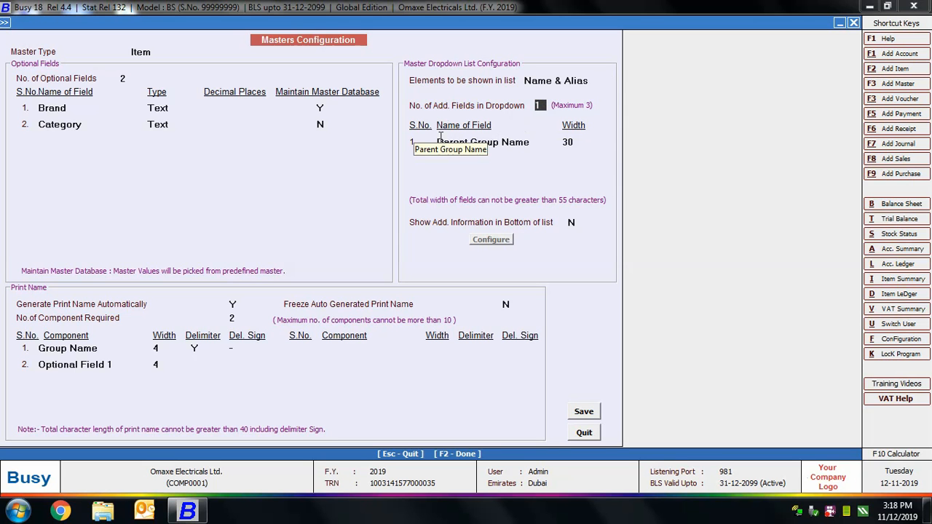
{"action": "type", "text": "3"}
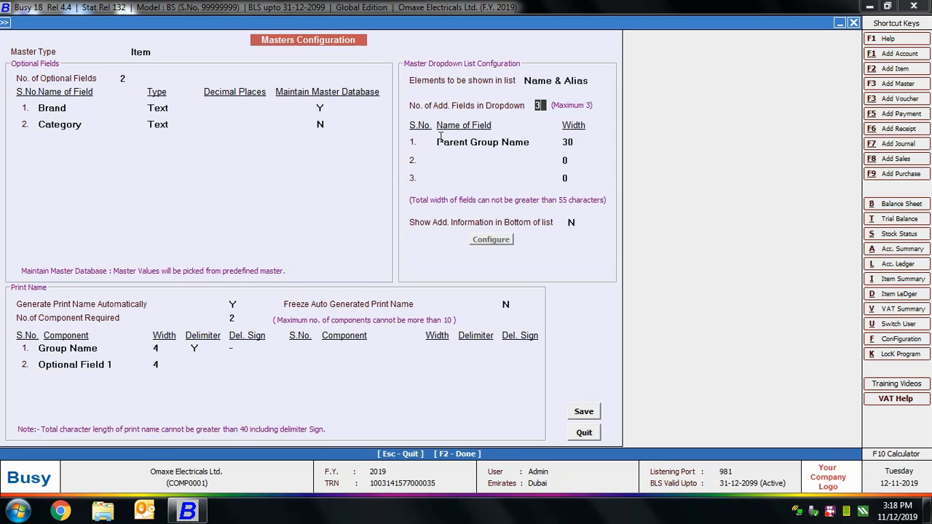
{"action": "key", "text": "Return"}
{"action": "type", "text": "curre"}
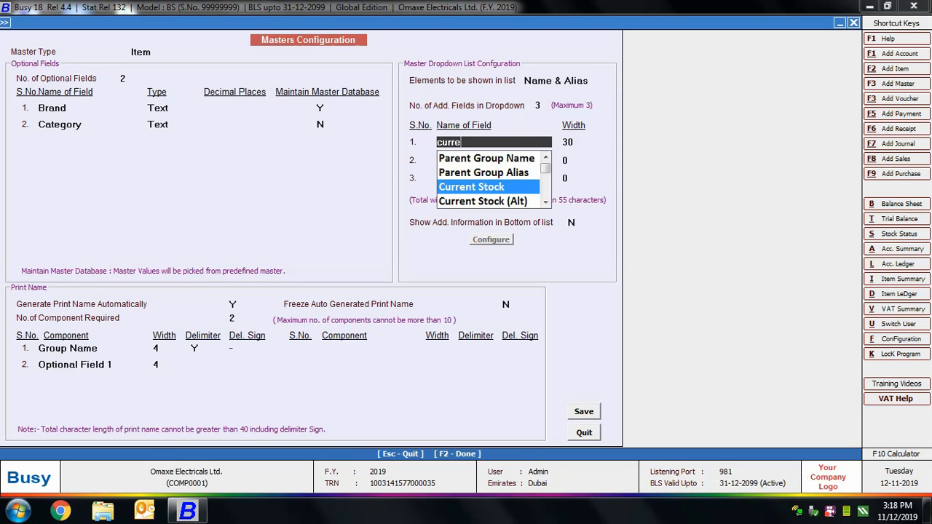
{"action": "key", "text": "Return"}
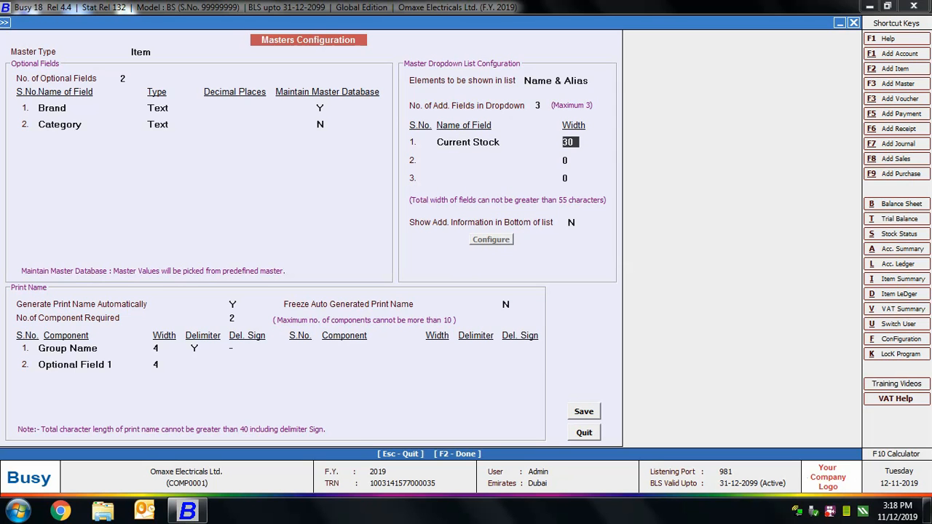
{"action": "type", "text": "10"}
{"action": "key", "text": "Return"}
Set Item MRP and Optional Field1 as the second and third dropdown columns, each width 10.
{"action": "type", "text": "item"}
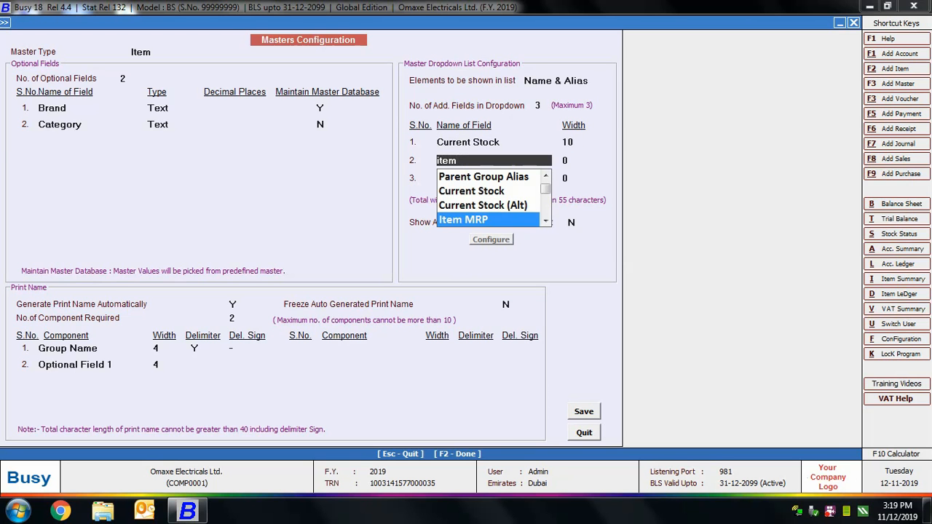
{"action": "key", "text": "Return"}
{"action": "type", "text": "10"}
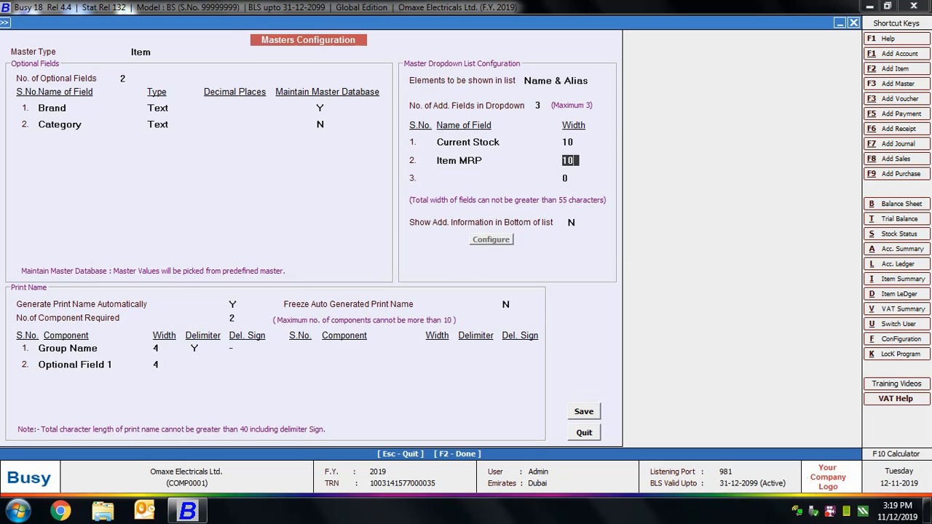
{"action": "key", "text": "Return"}
{"action": "type", "text": "option"}
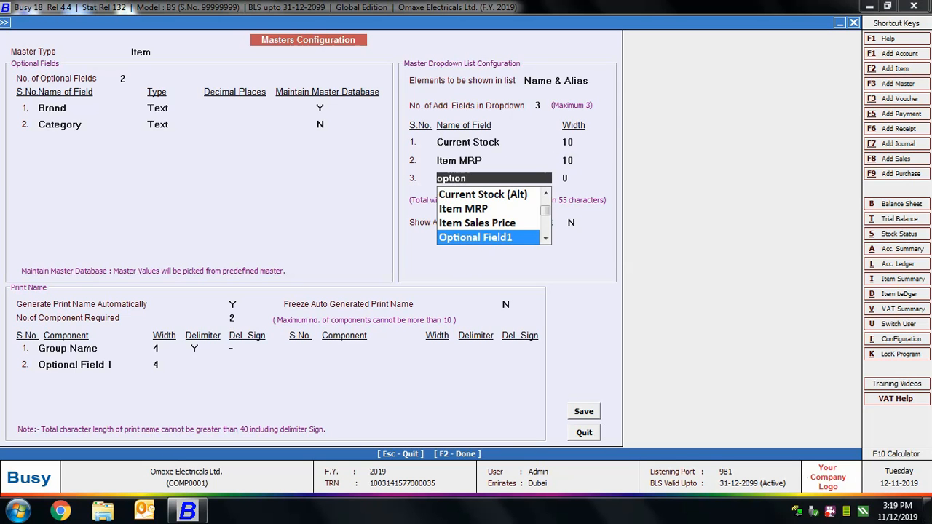
{"action": "key", "text": "Return"}
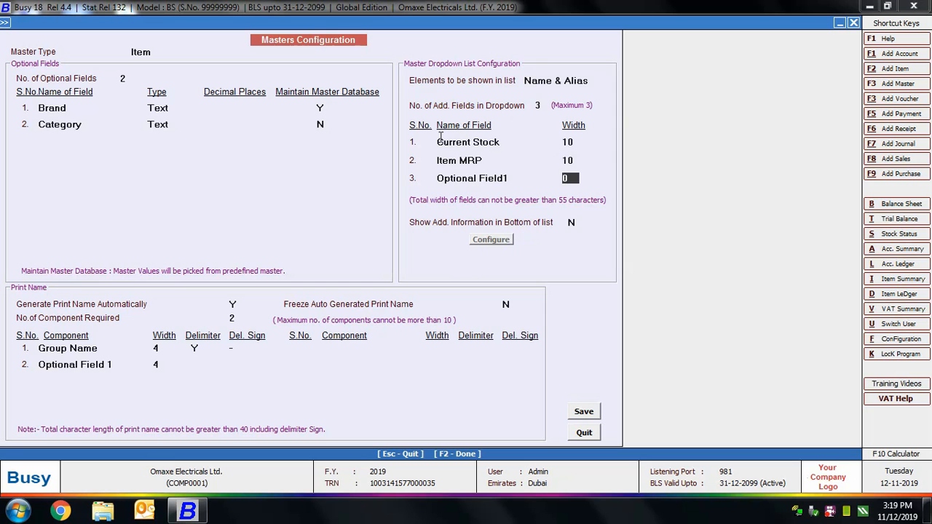
{"action": "type", "text": "10"}
Turn on Show Additional Information and open its layout configuration.
{"action": "left_click", "coordinate": [570, 160]}
{"action": "left_click", "coordinate": [573, 179]}
{"action": "key", "text": "Return"}
{"action": "left_click", "coordinate": [573, 221]}
{"action": "left_click", "coordinate": [490, 239]}
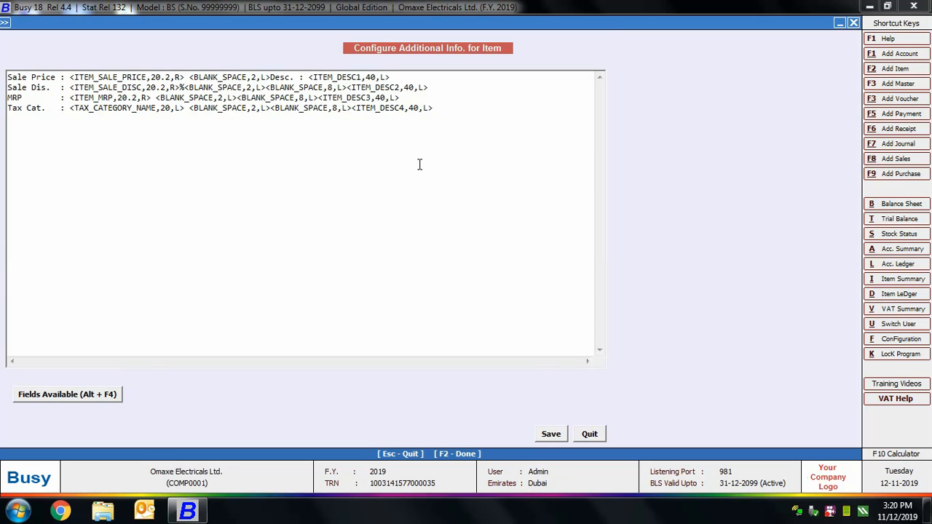
Add ITEM_OPT_FIELD2 as a fifth line in the additional info layout.
{"action": "left_click", "coordinate": [476, 112]}
{"action": "key", "text": "Return"}
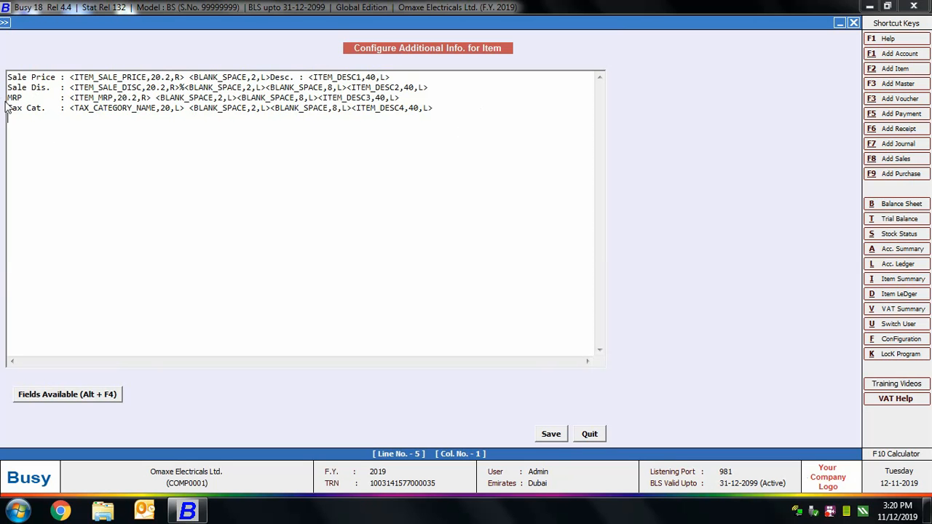
{"action": "left_click", "coordinate": [49, 395]}
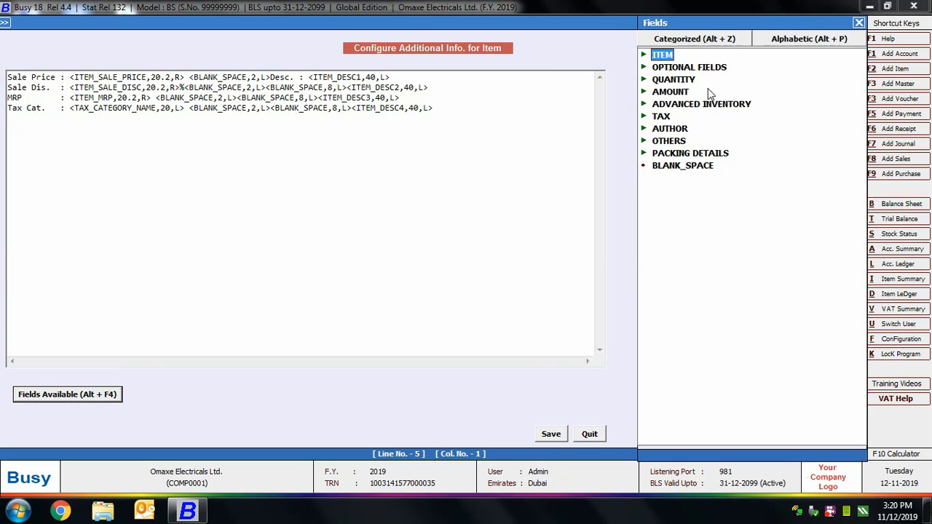
{"action": "left_click", "coordinate": [653, 55]}
{"action": "left_click_drag", "start_coordinate": [862, 233], "coordinate": [862, 305]}
{"action": "left_click", "coordinate": [684, 424]}
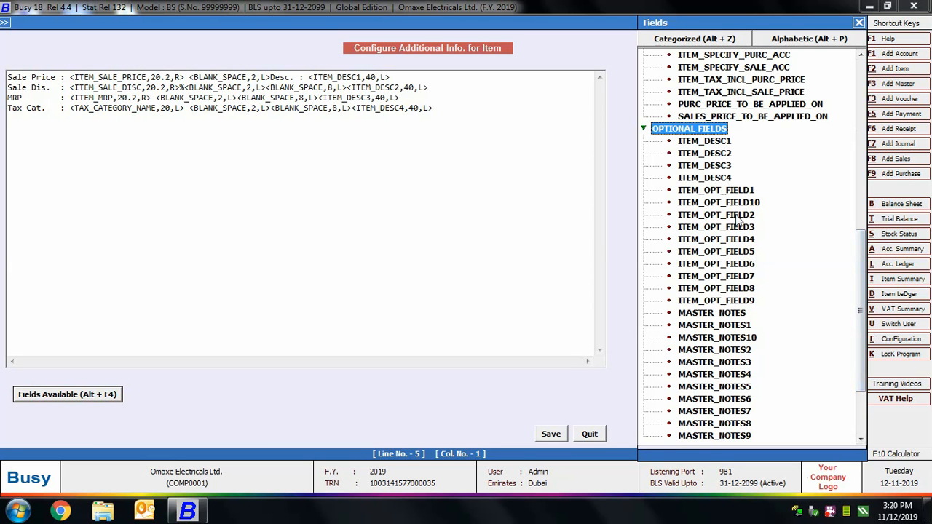
{"action": "double_click", "coordinate": [736, 217]}
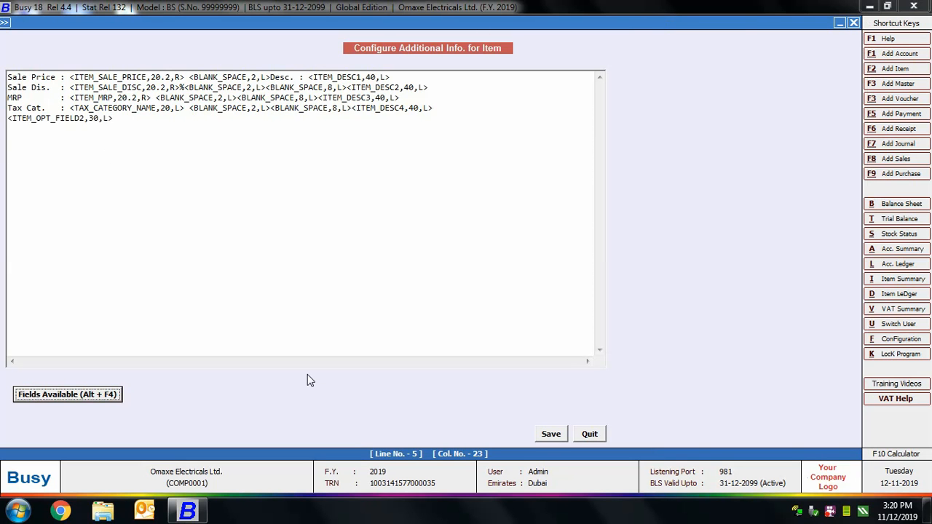
After the four-line limit warning, delete the ITEM_OPT_FIELD2 line and save the layout.
{"action": "left_click", "coordinate": [558, 435]}
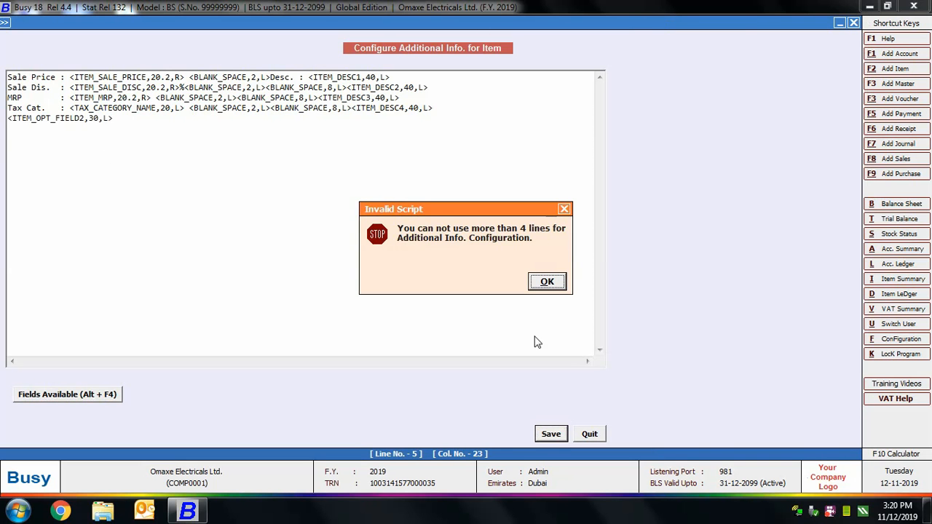
{"action": "left_click", "coordinate": [557, 283]}
{"action": "left_click_drag", "start_coordinate": [182, 122], "coordinate": [4, 120]}
{"action": "key", "text": "Delete"}
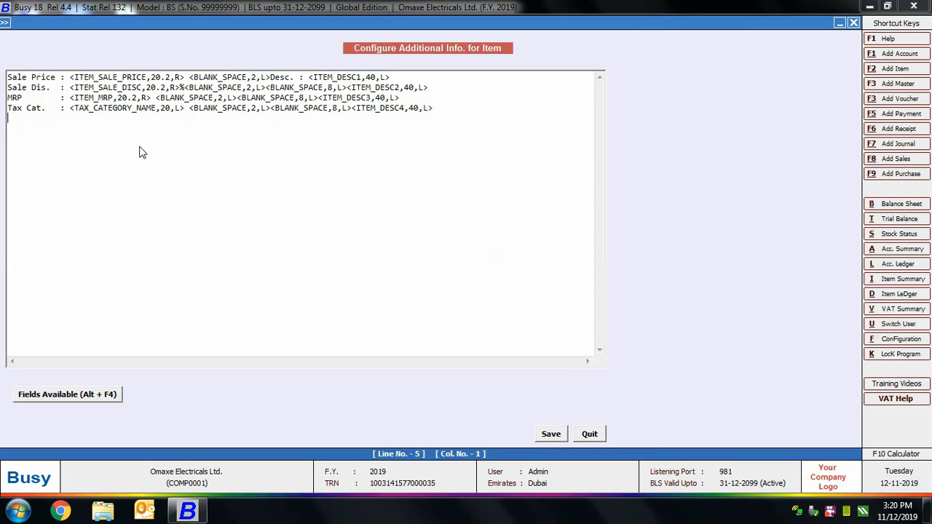
{"action": "left_click", "coordinate": [468, 107]}
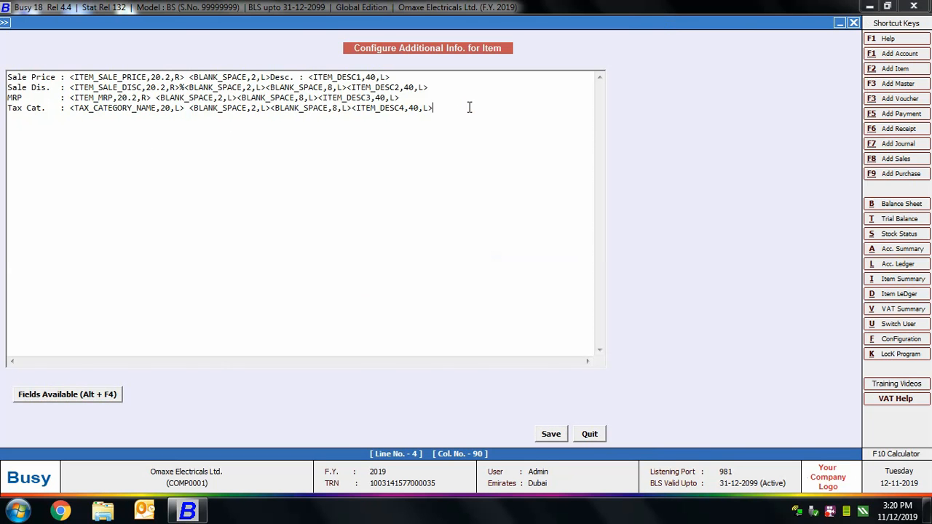
{"action": "left_click", "coordinate": [545, 435]}
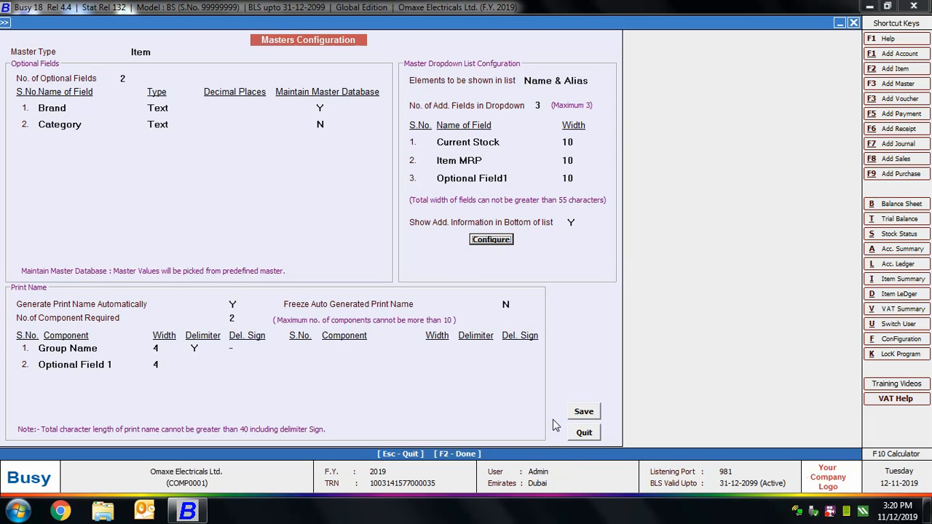
Save the masters configuration, regenerate the master help files, and exit to the main menu.
{"action": "left_click", "coordinate": [584, 412]}
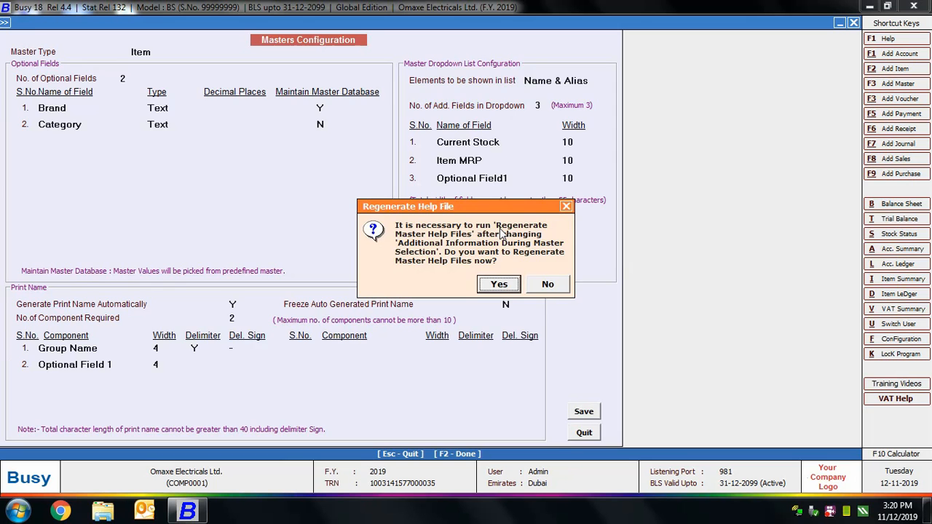
{"action": "left_click", "coordinate": [499, 286]}
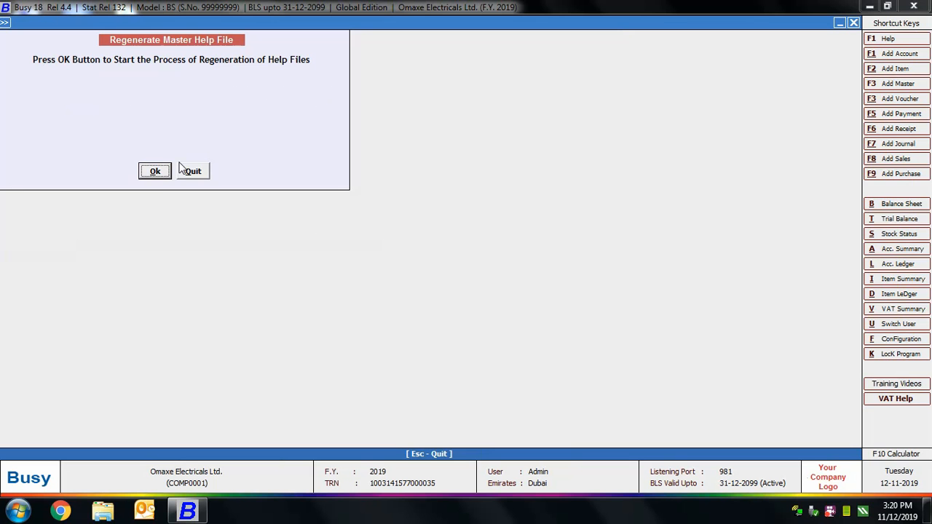
{"action": "left_click", "coordinate": [157, 174]}
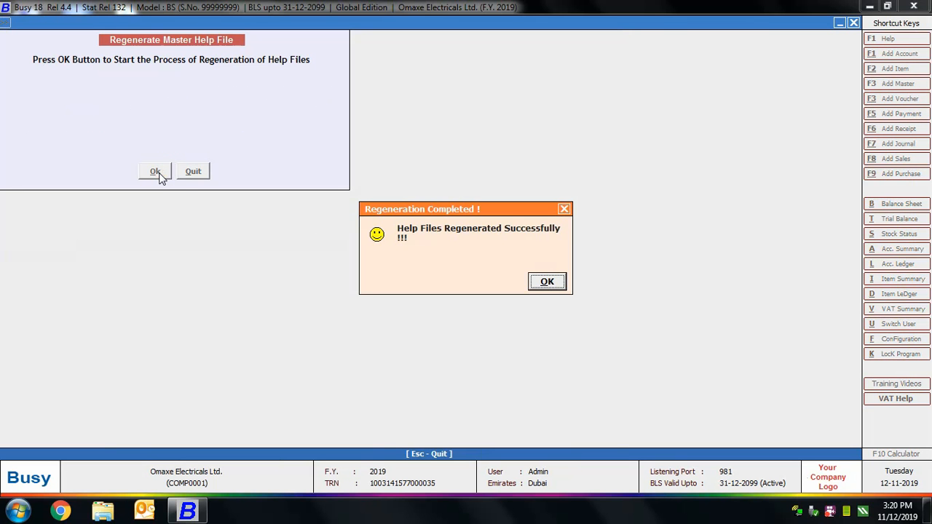
{"action": "left_click", "coordinate": [551, 284]}
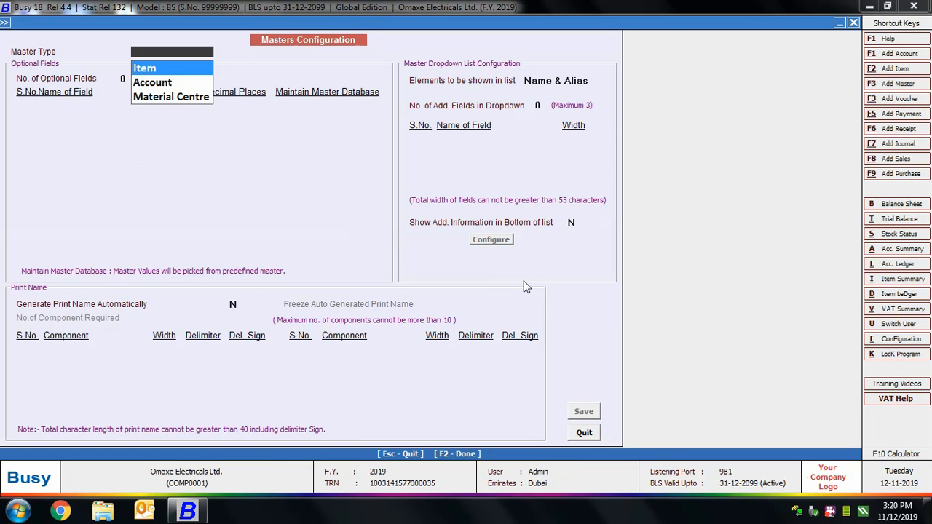
{"action": "key", "text": "Escape"}
{"action": "key", "text": "Escape"}
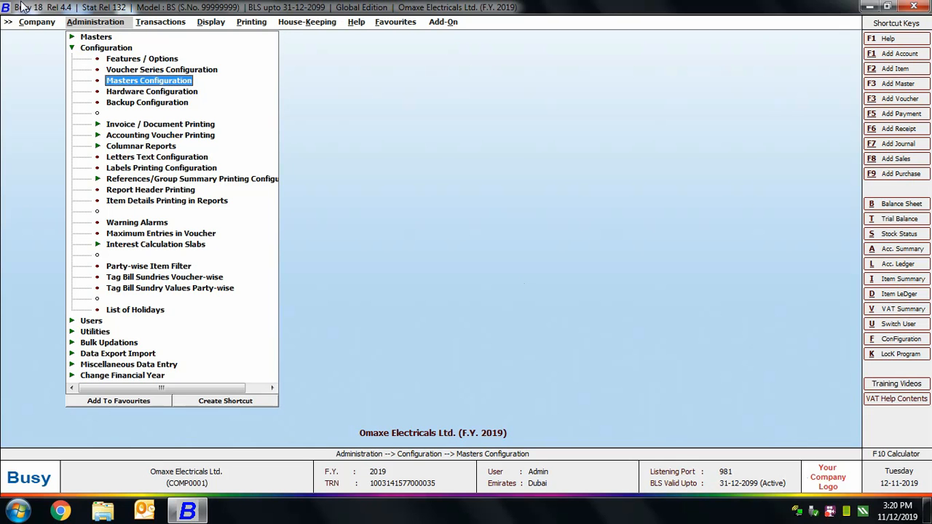
Add a new item 'Whirlpool 300 Litre Refrigerator' under the Refrigerators group.
{"action": "left_click", "coordinate": [109, 49]}
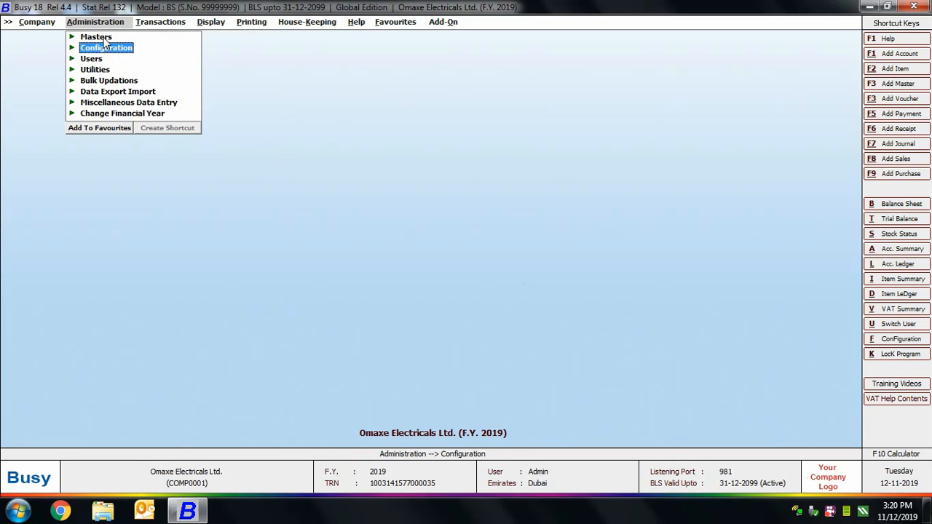
{"action": "left_click", "coordinate": [100, 37]}
{"action": "left_click", "coordinate": [118, 91]}
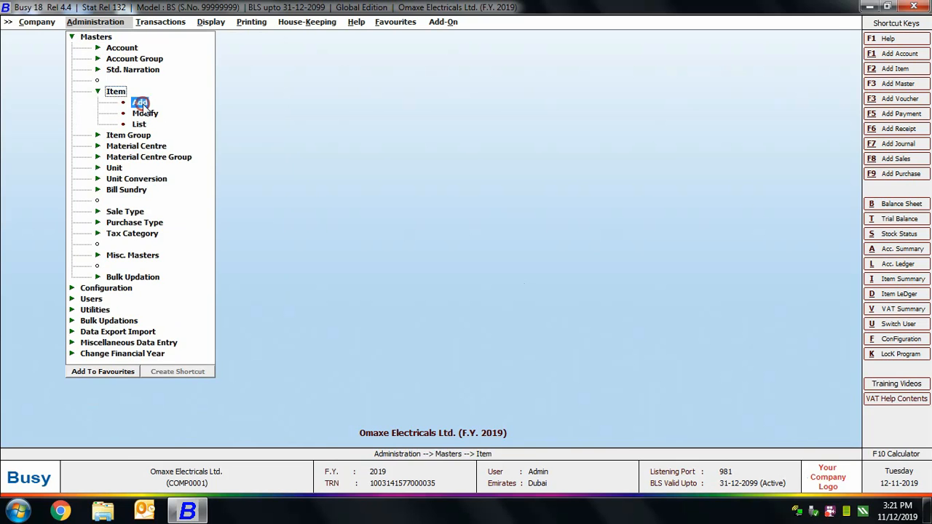
{"action": "left_click", "coordinate": [139, 97]}
{"action": "type", "text": "Whirlpool 300 Lit"}
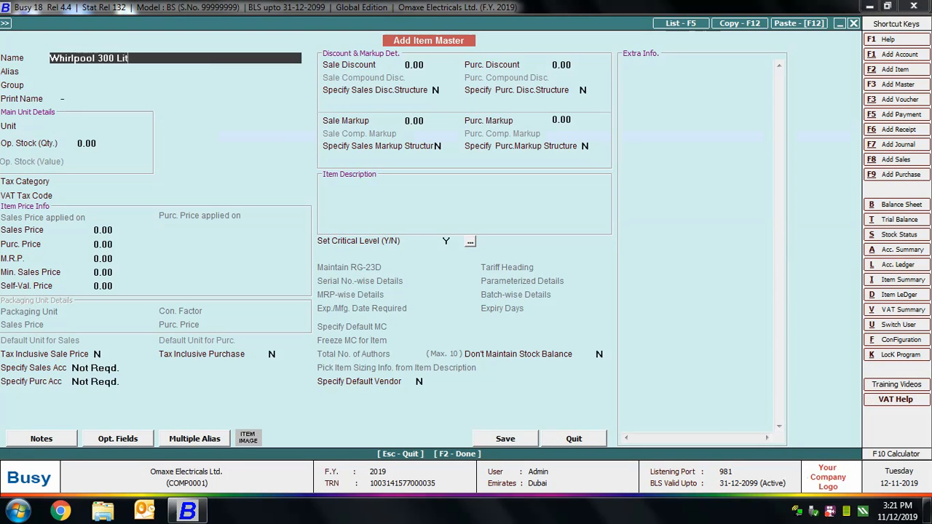
{"action": "type", "text": "re Refrigerator"}
{"action": "key", "text": "Return"}
{"action": "key", "text": "Return"}
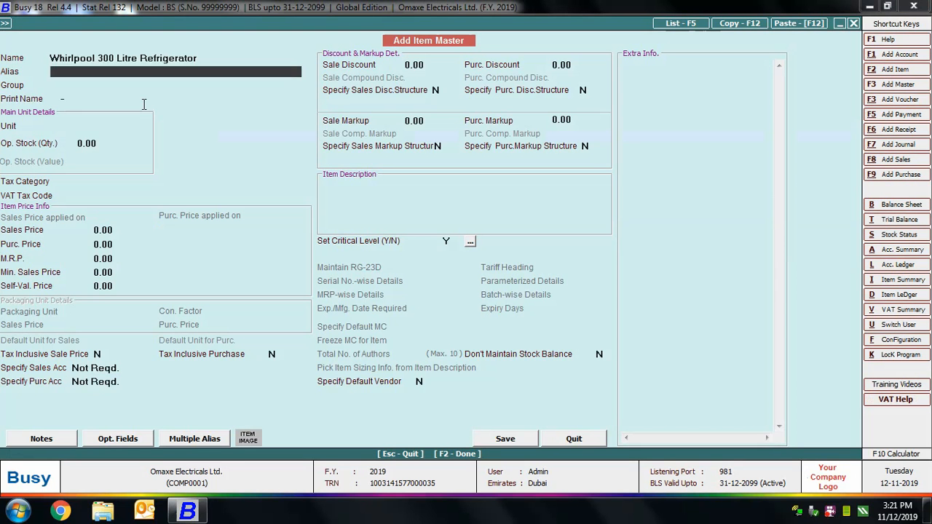
{"action": "key", "text": "Down"}
{"action": "key", "text": "Return"}
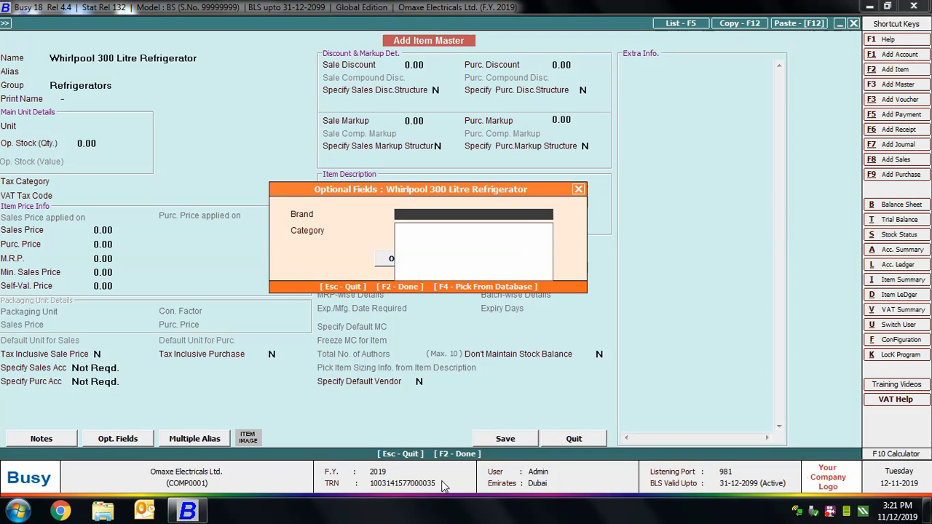
Create Whirlpool and Samsung as new entries in the Brand master list.
{"action": "key", "text": "F3"}
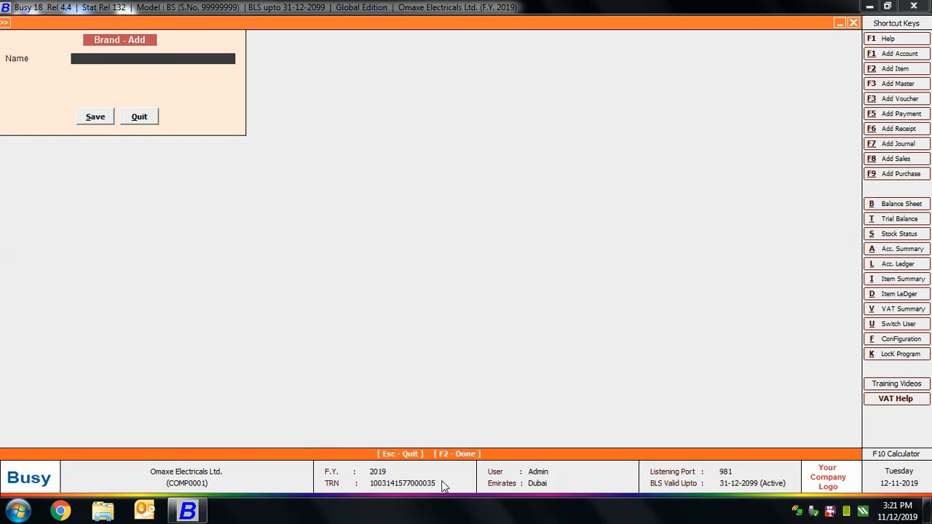
{"action": "type", "text": "Whir"}
{"action": "type", "text": "lpool"}
{"action": "key", "text": "Return"}
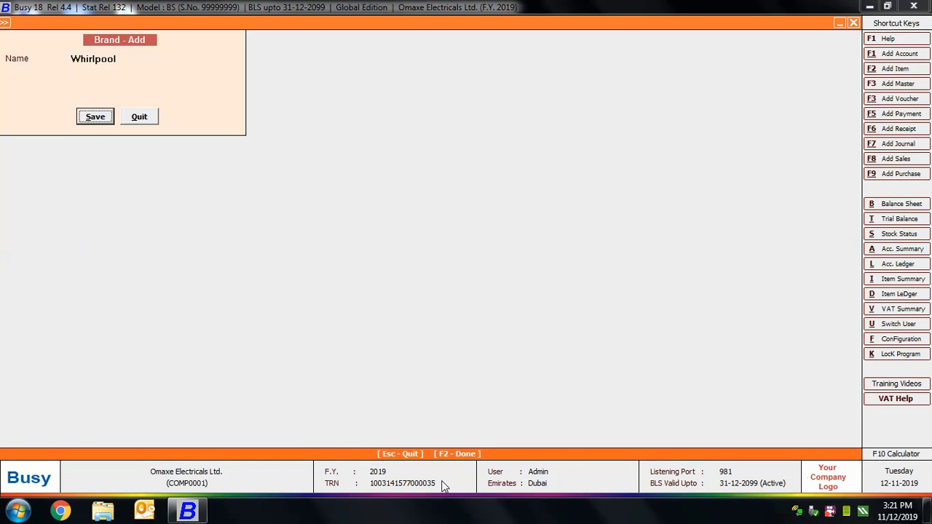
{"action": "key", "text": "Return"}
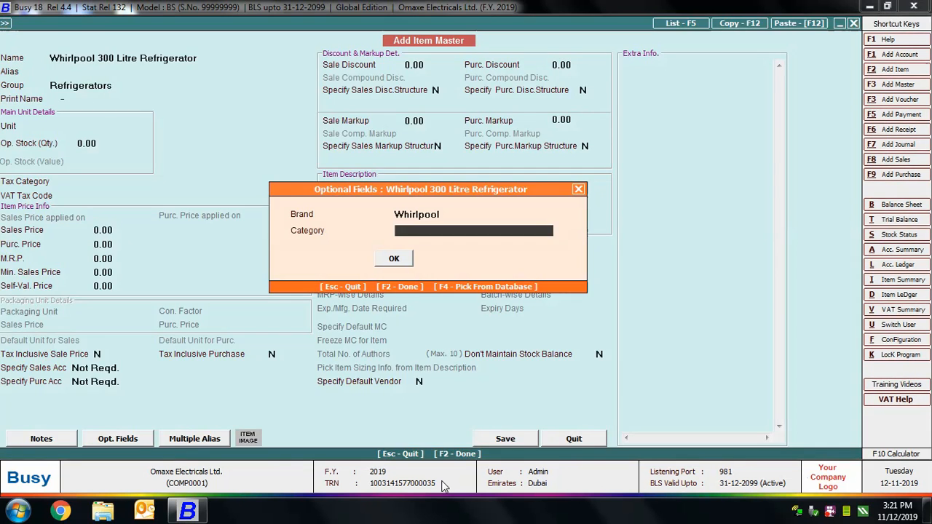
{"action": "left_click", "coordinate": [434, 215]}
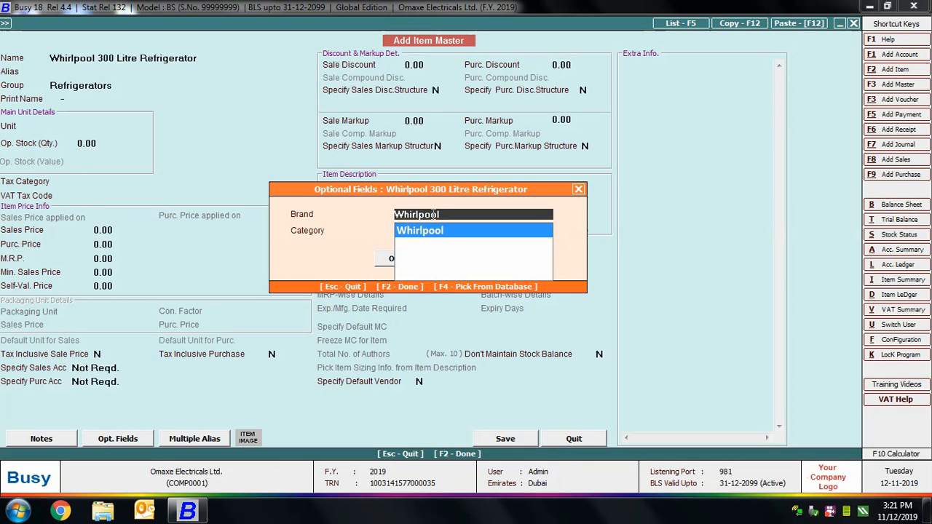
{"action": "key", "text": "F3"}
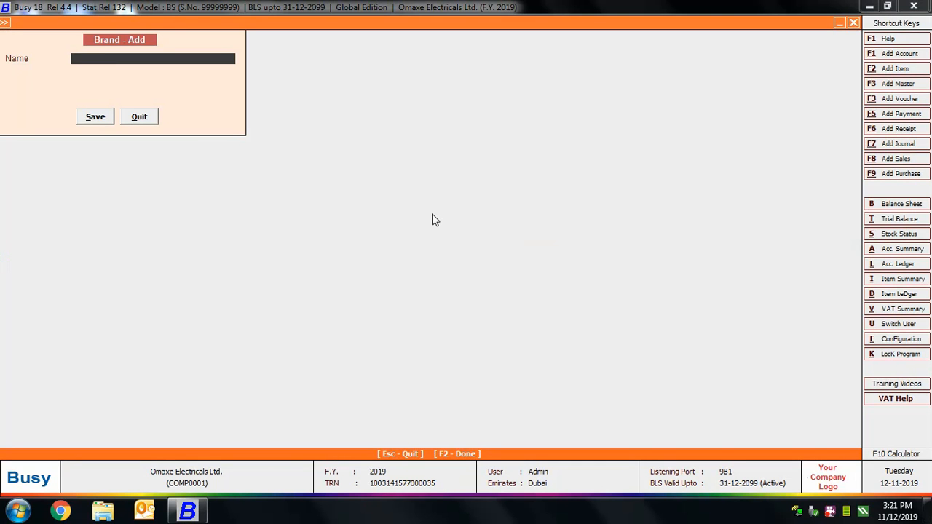
{"action": "type", "text": "Samsung"}
{"action": "key", "text": "Return"}
{"action": "key", "text": "Return"}
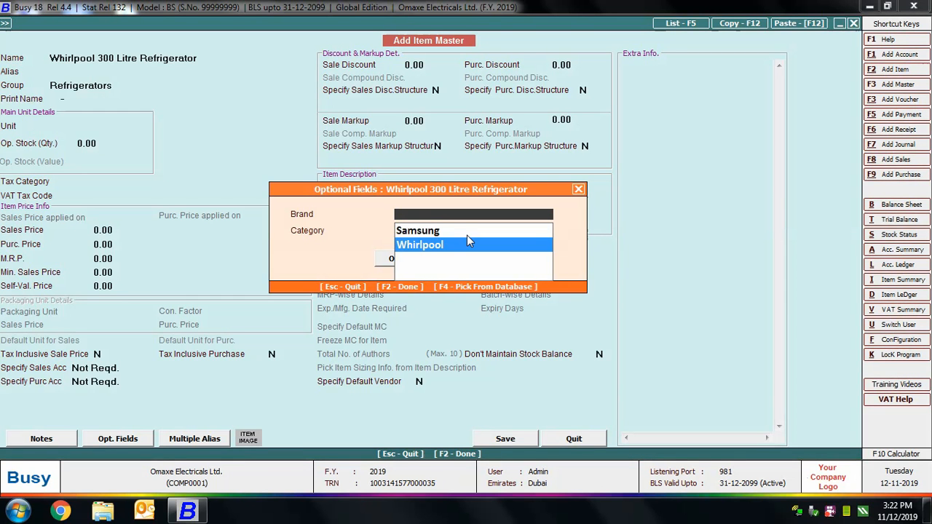
Set the item's Brand to Whirlpool and Category to Double Door.
{"action": "key", "text": "Return"}
{"action": "key", "text": "Return"}
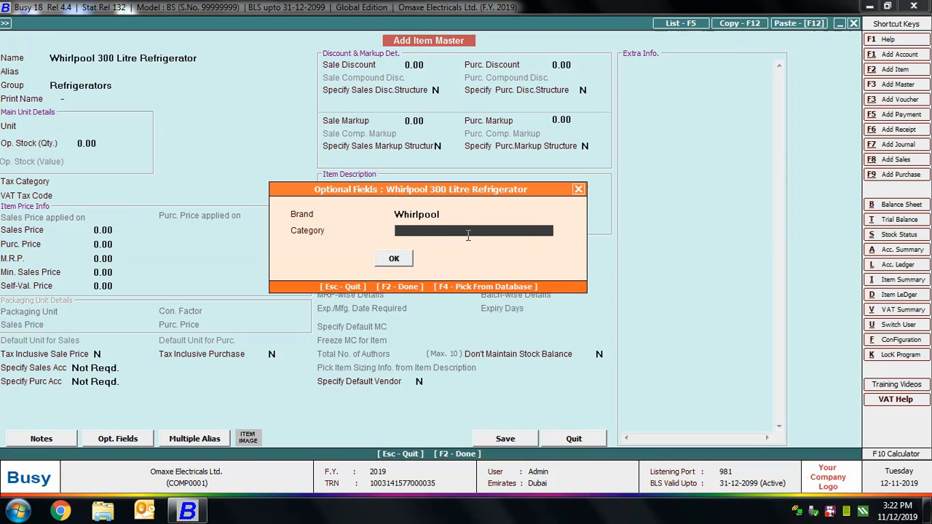
{"action": "type", "text": "Double Door"}
{"action": "key", "text": "Return"}
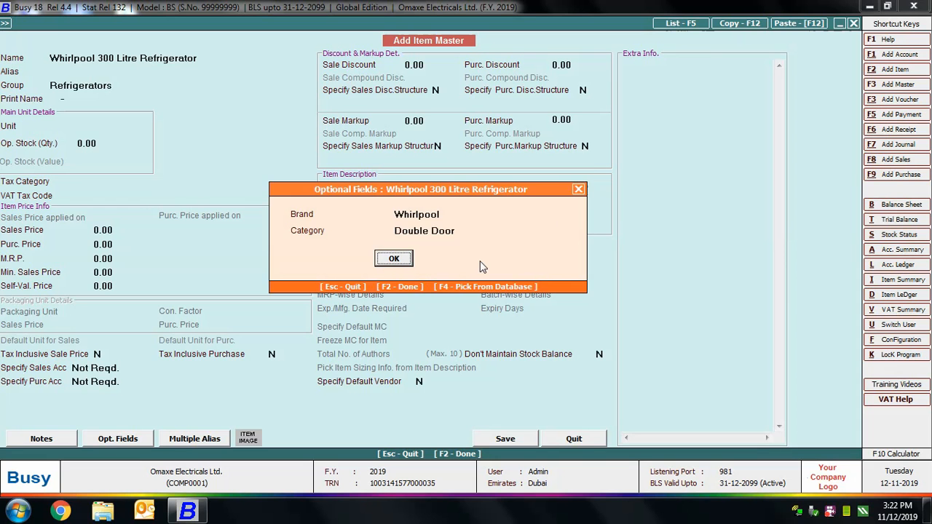
{"action": "key", "text": "Return"}
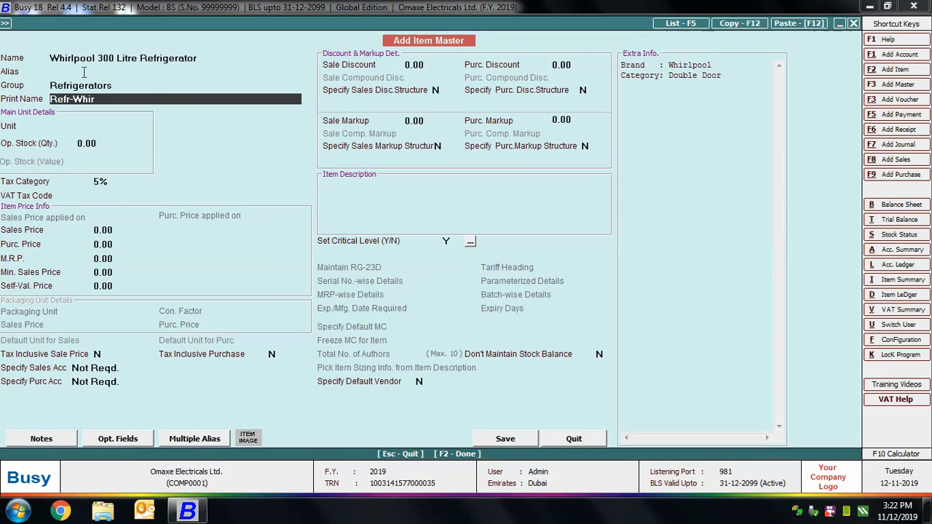
Set unit Pcs. with opening stock of 10 valued at 15,000.
{"action": "left_click", "coordinate": [91, 126]}
{"action": "type", "text": "pcs"}
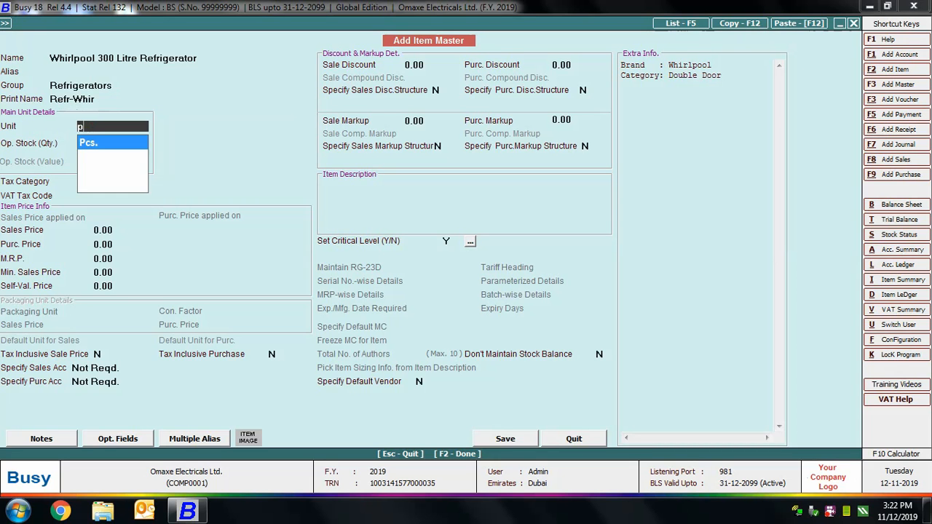
{"action": "key", "text": "Return"}
{"action": "type", "text": "10"}
{"action": "key", "text": "Return"}
{"action": "type", "text": "15,000"}
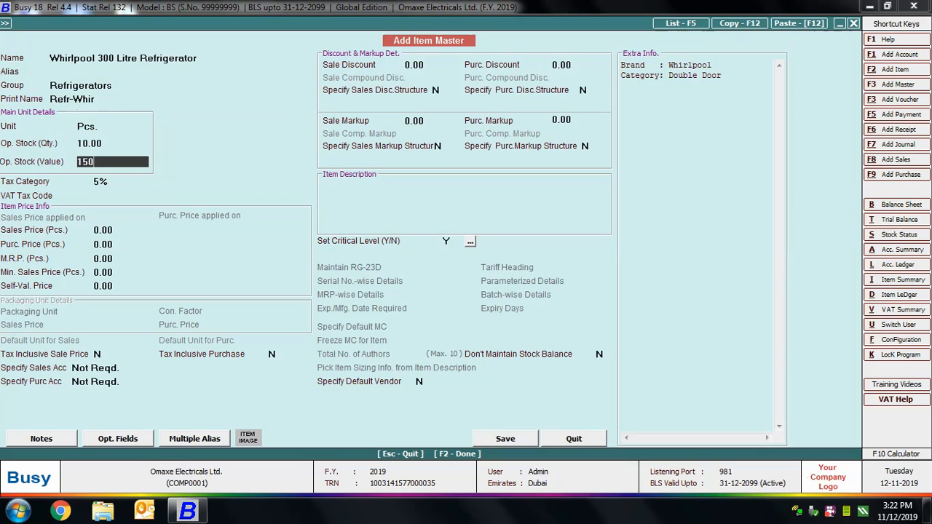
{"action": "key", "text": "Return"}
Enter sale price 1,600 and purchase price 1,500, then save the item with its opening stock.
{"action": "key", "text": "Return"}
{"action": "type", "text": "1600"}
{"action": "key", "text": "Return"}
{"action": "type", "text": "1500"}
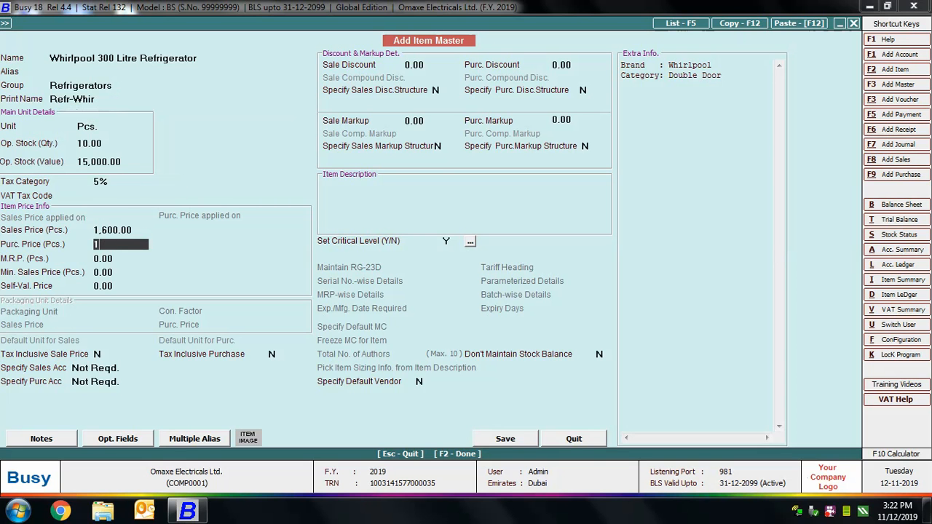
{"action": "key", "text": "Return"}
{"action": "left_click", "coordinate": [506, 439]}
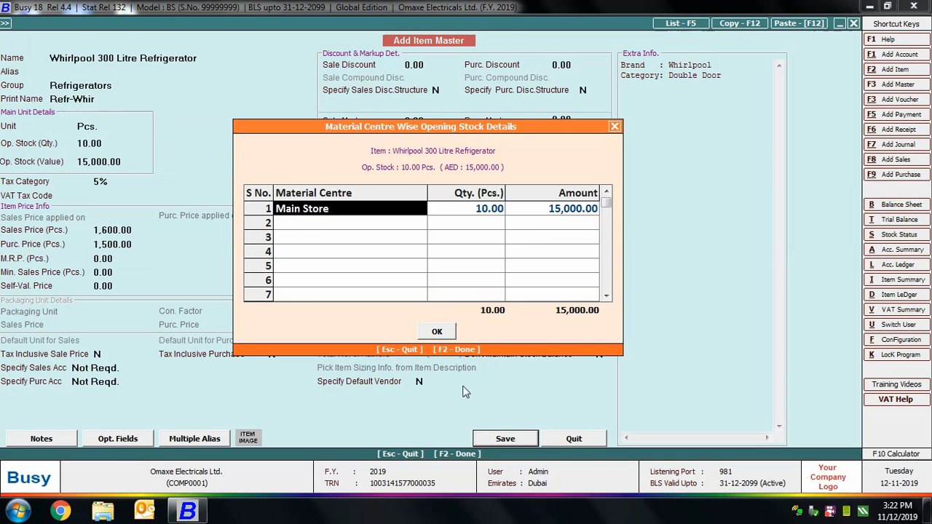
{"action": "left_click", "coordinate": [445, 335]}
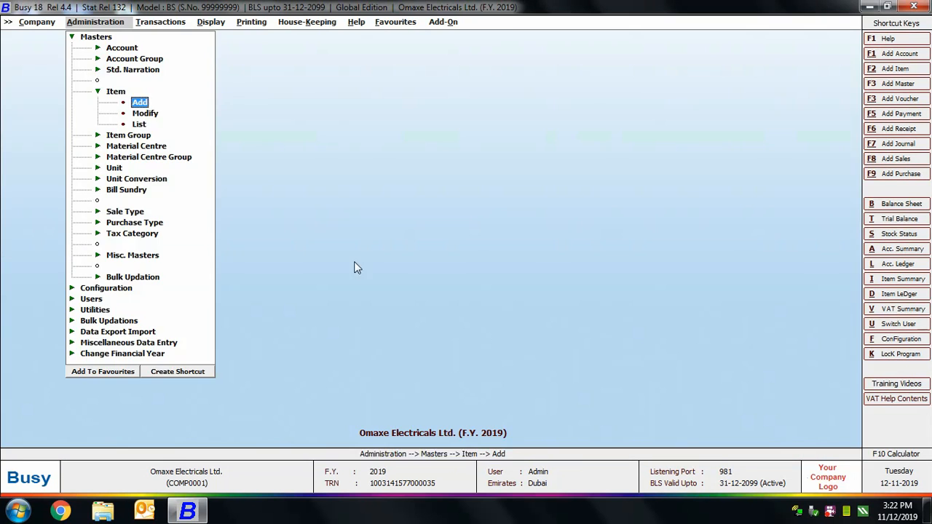
{"action": "left_click", "coordinate": [160, 22]}
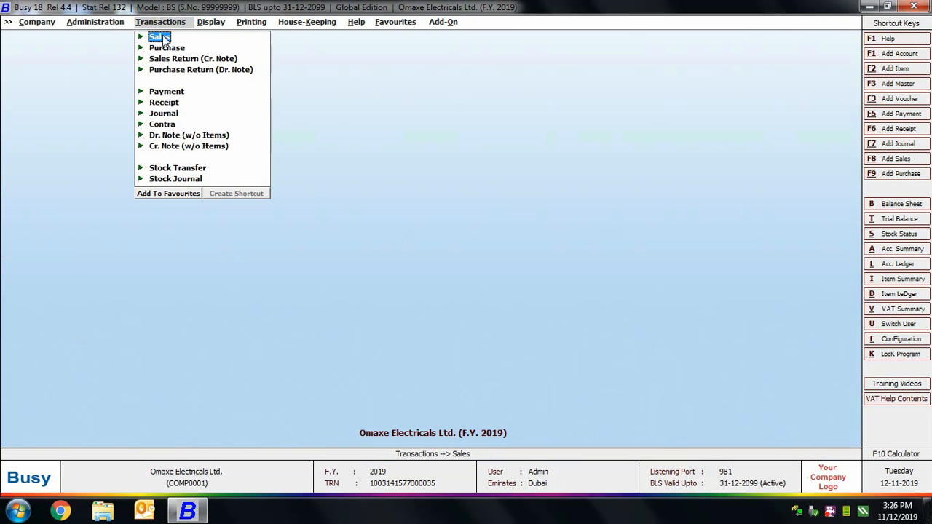
Start a new Main-series sales voucher dated 01-01-2019 with VAT/5% sale type.
{"action": "left_click", "coordinate": [163, 39]}
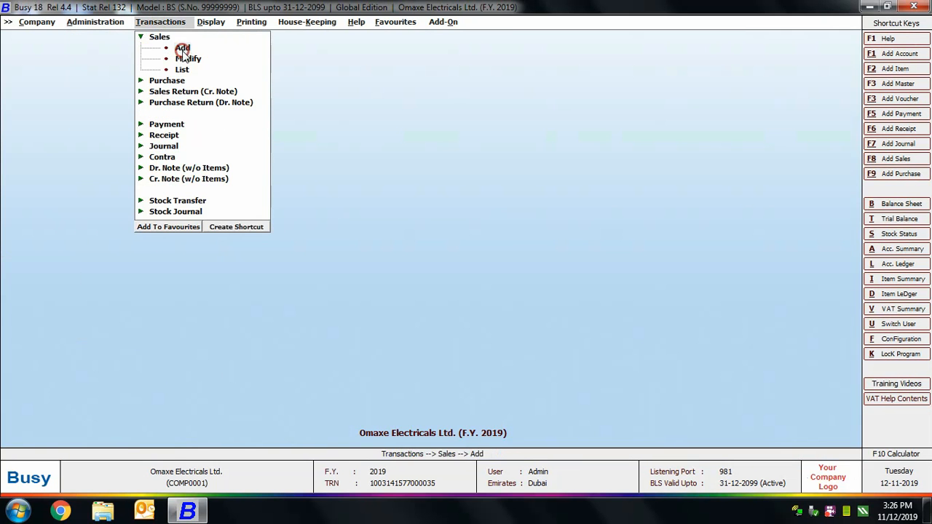
{"action": "left_click", "coordinate": [182, 48]}
{"action": "key", "text": "Return"}
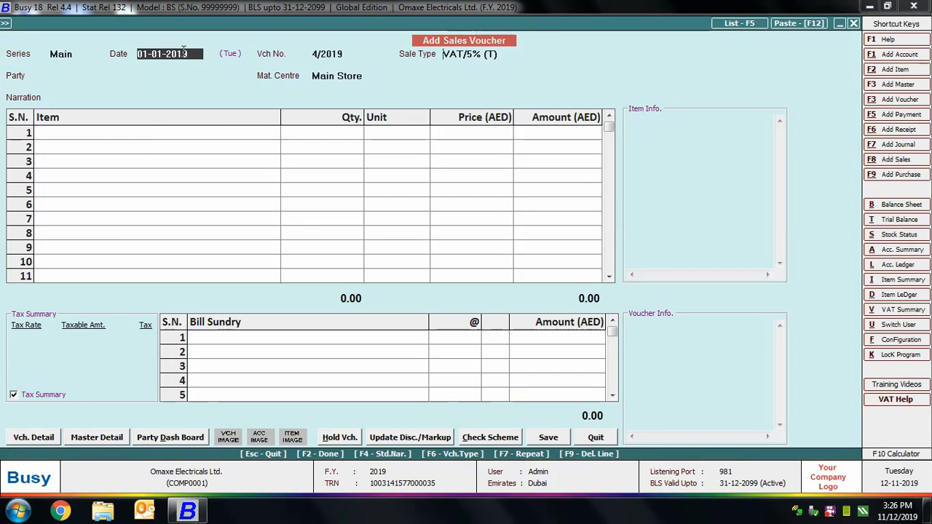
{"action": "key", "text": "Return"}
{"action": "key", "text": "Return"}
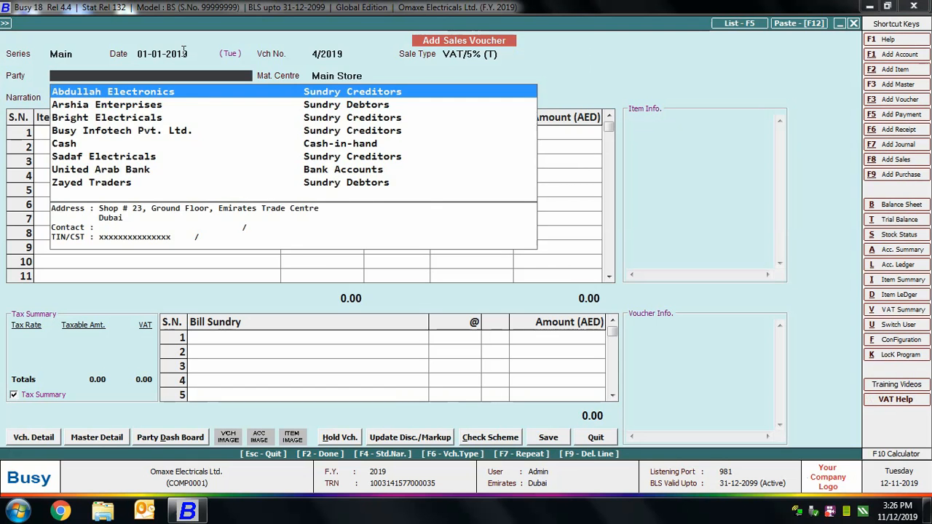
{"action": "key", "text": "Return"}
{"action": "key", "text": "Return"}
{"action": "key", "text": "Return"}
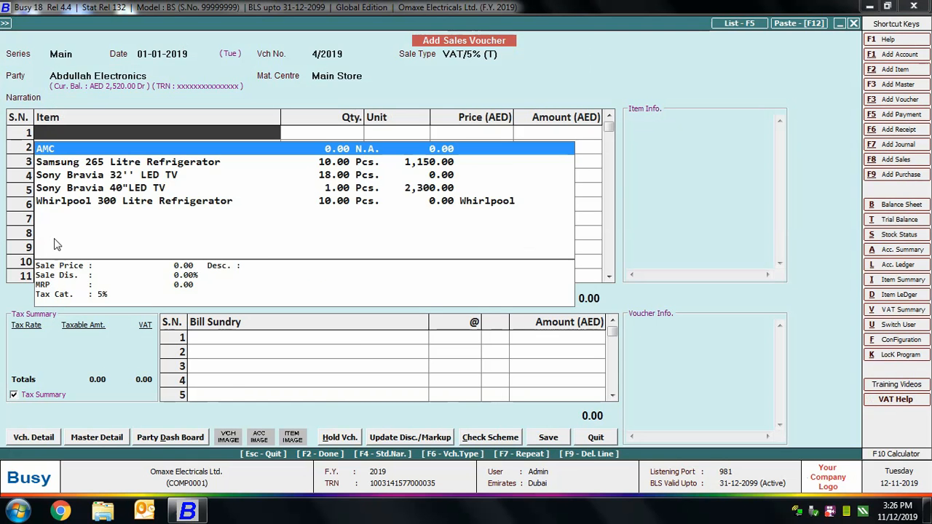
{"action": "key", "text": "Down"}
{"action": "key", "text": "Down"}
{"action": "key", "text": "Down"}
{"action": "key", "text": "Down"}
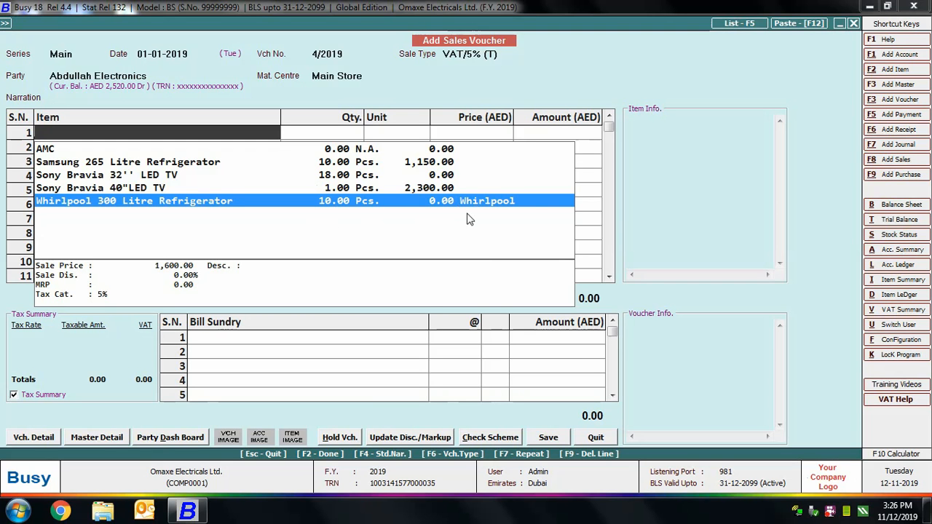
Edit the Whirlpool 300 Litre Refrigerator's item master to set M.R.P. 1650 and save it.
{"action": "double_click", "coordinate": [529, 203]}
{"action": "left_click", "coordinate": [188, 130]}
{"action": "key", "text": "alt+m"}
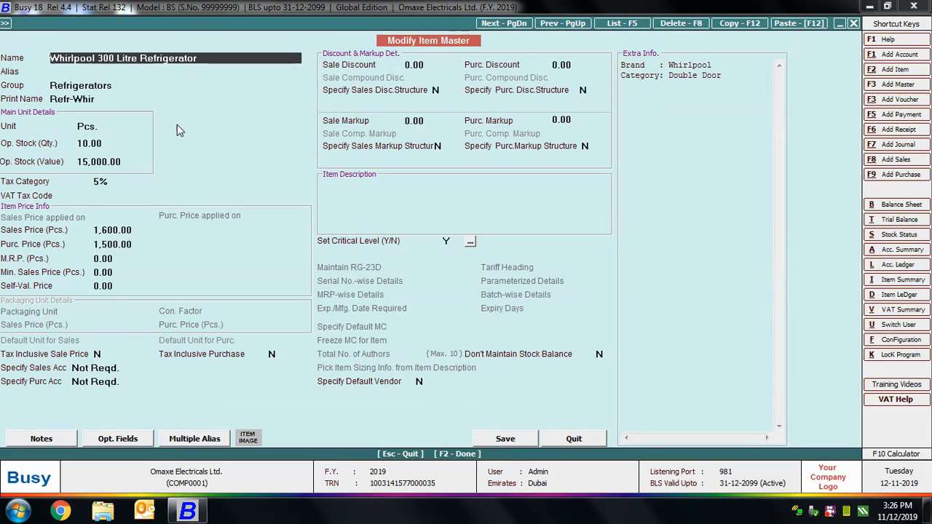
{"action": "left_click", "coordinate": [116, 259]}
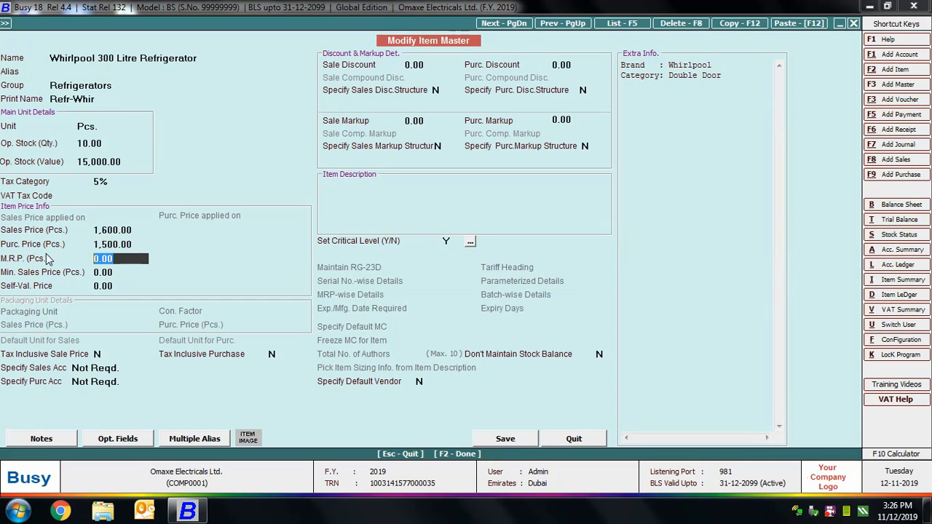
{"action": "type", "text": "1650"}
{"action": "key", "text": "Return"}
{"action": "key", "text": "F2"}
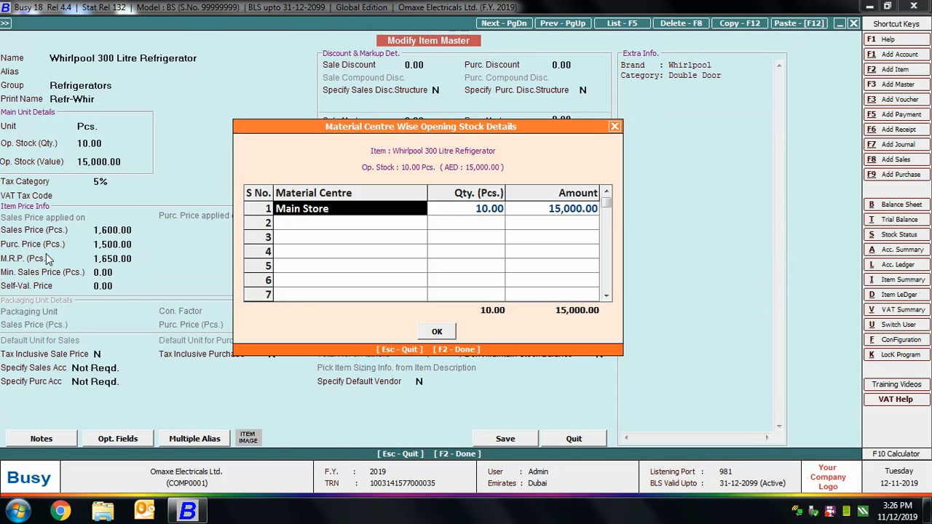
{"action": "key", "text": "F2"}
{"action": "key", "text": "Return"}
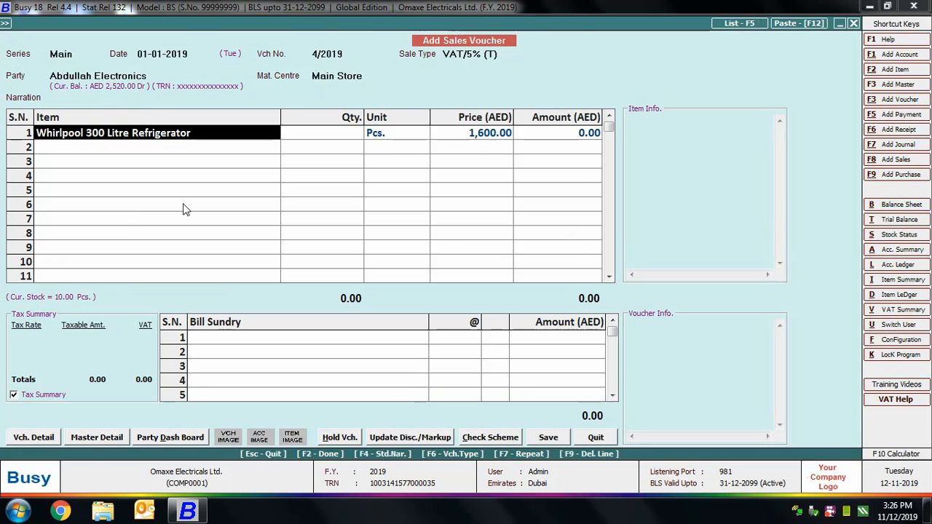
{"action": "key", "text": "Down"}
{"action": "key", "text": "Down"}
{"action": "key", "text": "Down"}
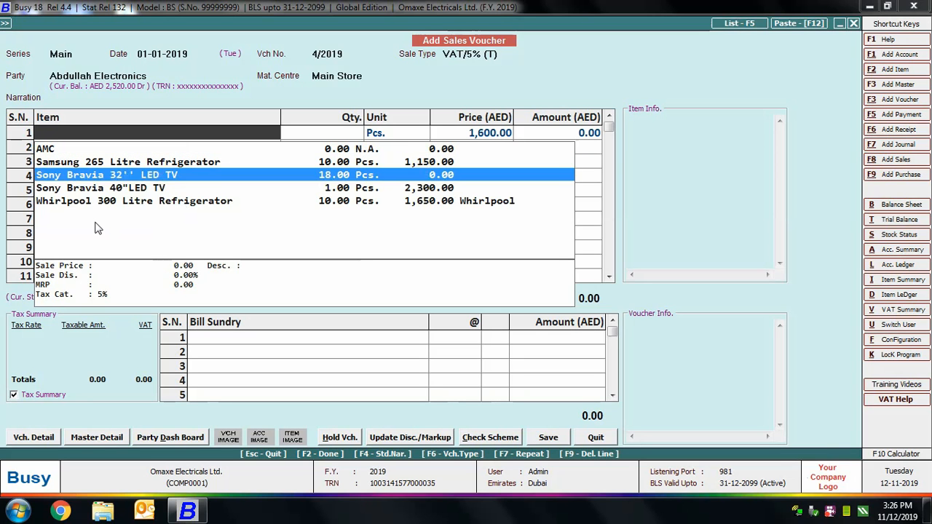
Enter 2 Whirlpool refrigerators at 1,600 in row 1 of the sales voucher.
{"action": "key", "text": "Down"}
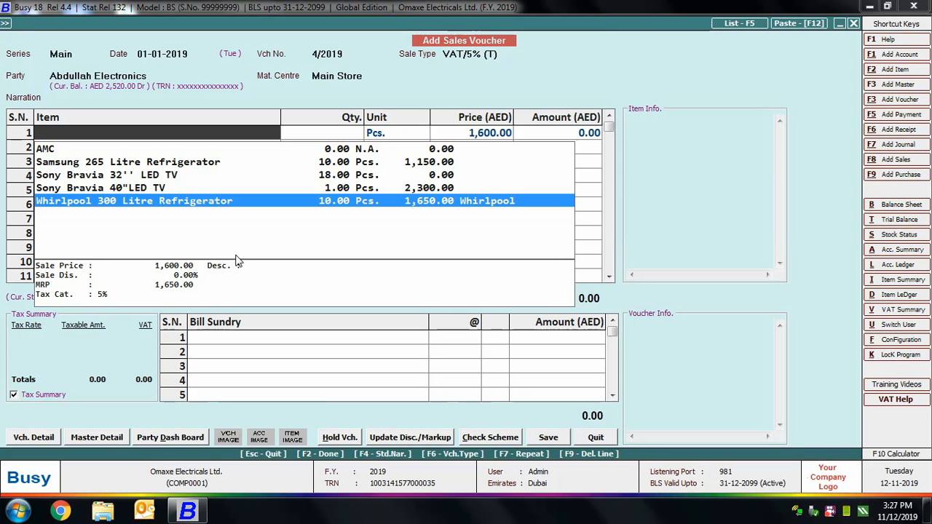
{"action": "key", "text": "Return"}
{"action": "type", "text": "2"}
{"action": "key", "text": "Return"}
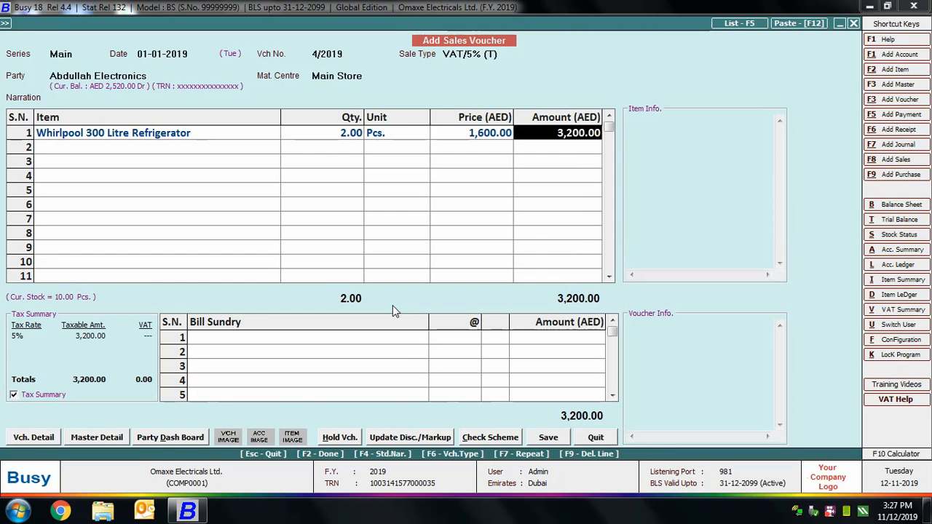
{"action": "key", "text": "Return"}
{"action": "key", "text": "Return"}
Add 5% VAT (160.00) as a bill sundry, save the voucher without printing, and close it.
{"action": "type", "text": "va"}
{"action": "key", "text": "Return"}
{"action": "key", "text": "Return"}
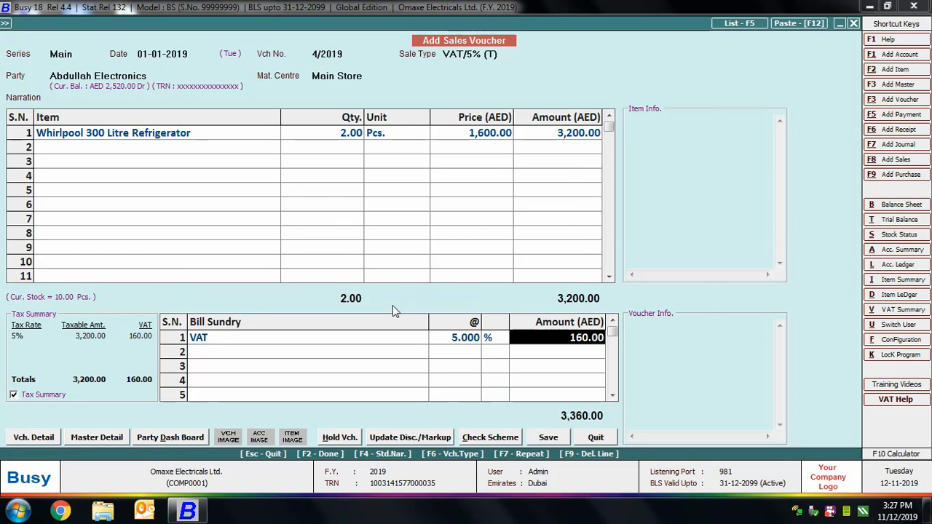
{"action": "key", "text": "Return"}
{"action": "key", "text": "Return"}
{"action": "key", "text": "F2"}
{"action": "key", "text": "Return"}
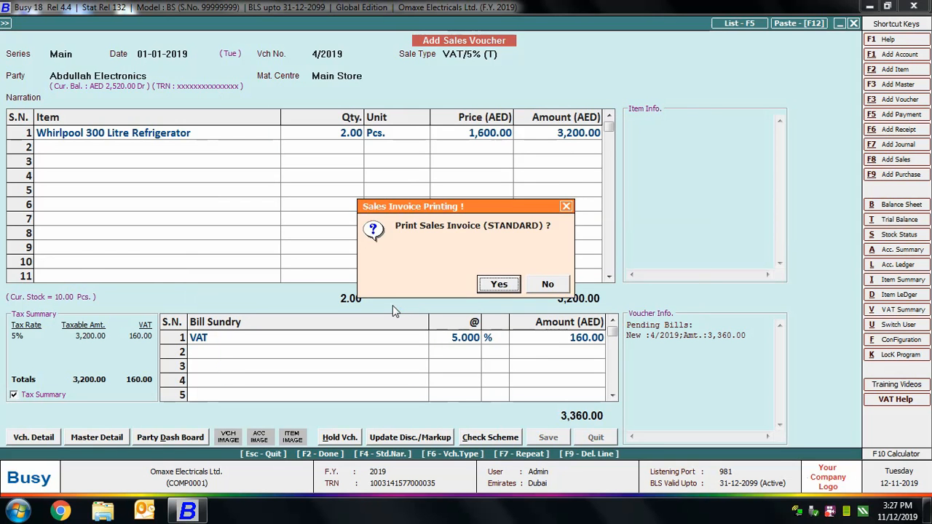
{"action": "key", "text": "n"}
{"action": "key", "text": "Escape"}
{"action": "key", "text": "Escape"}
{"action": "key", "text": "Escape"}
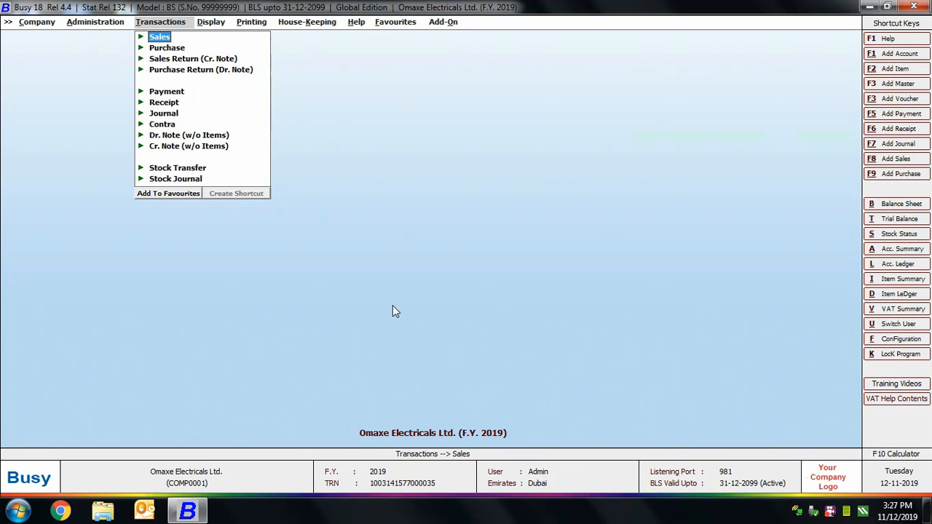
Open the detailed alphabetical Closing Stock report for All Items and All material centres.
{"action": "left_click", "coordinate": [210, 20]}
{"action": "left_click", "coordinate": [239, 127]}
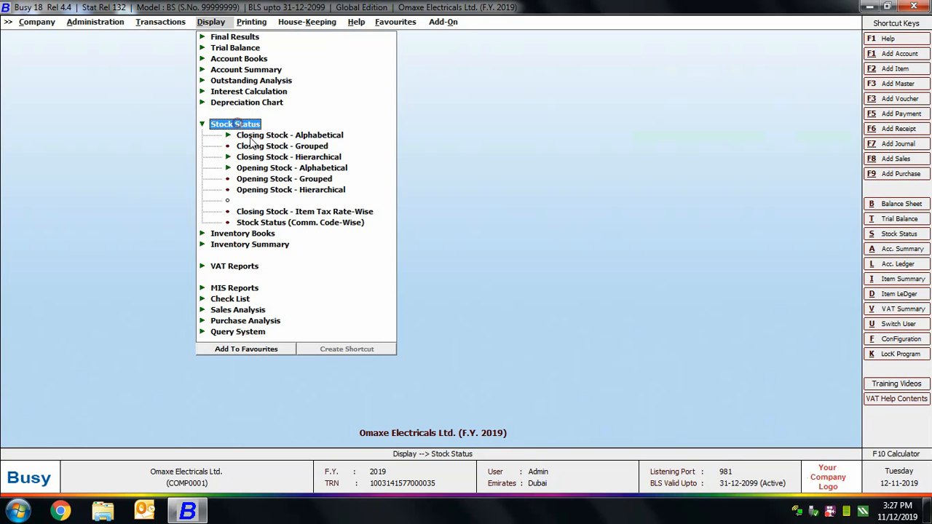
{"action": "left_click", "coordinate": [254, 135]}
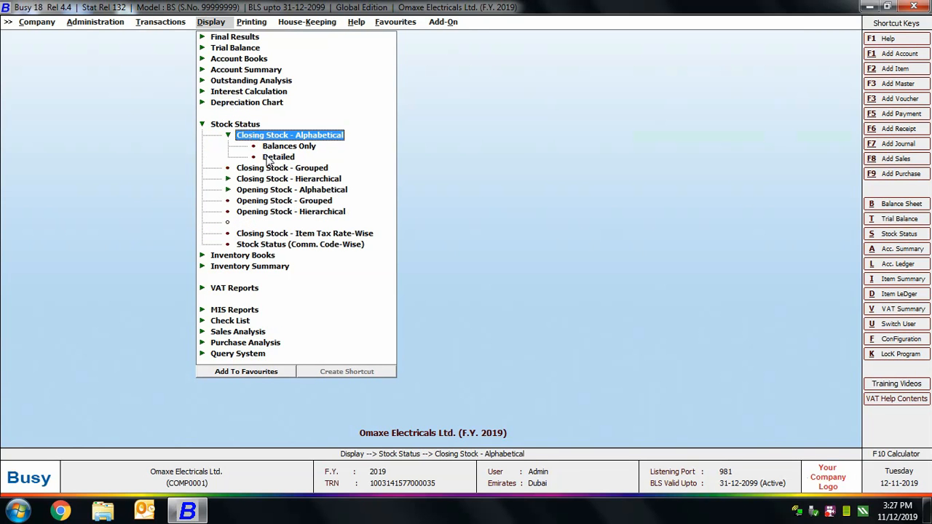
{"action": "left_click", "coordinate": [268, 158]}
{"action": "left_click", "coordinate": [334, 271]}
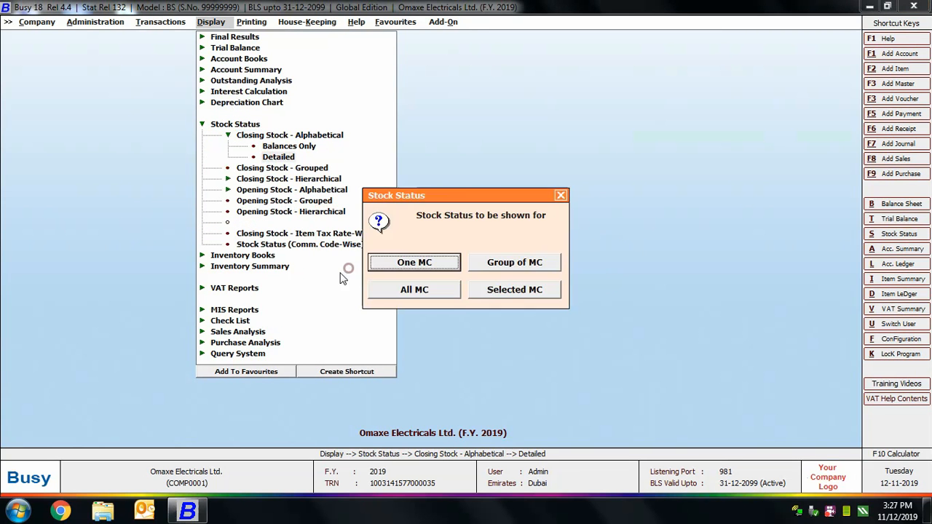
{"action": "left_click", "coordinate": [383, 288]}
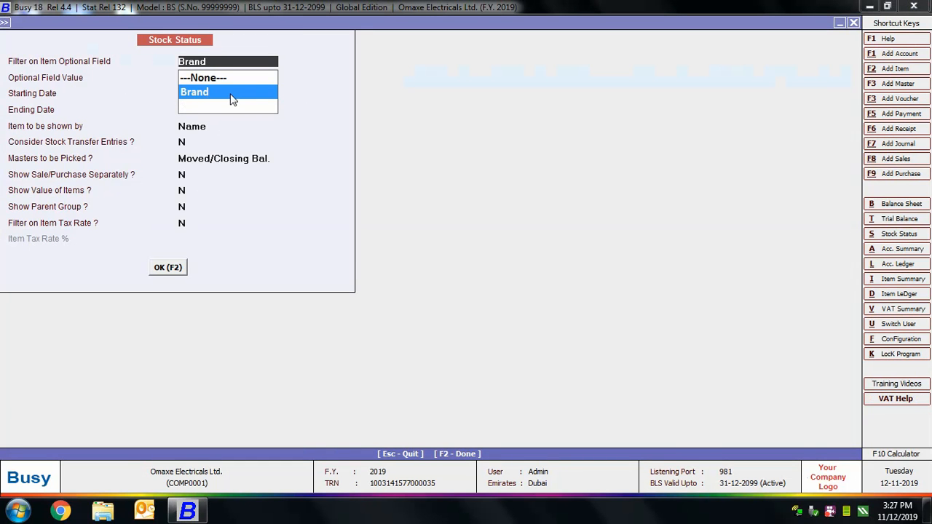
Filter the report by Brand = Whirlpool, view the refrigerator's 10 opening, 2 out, 8 closing, then close it.
{"action": "key", "text": "Up"}
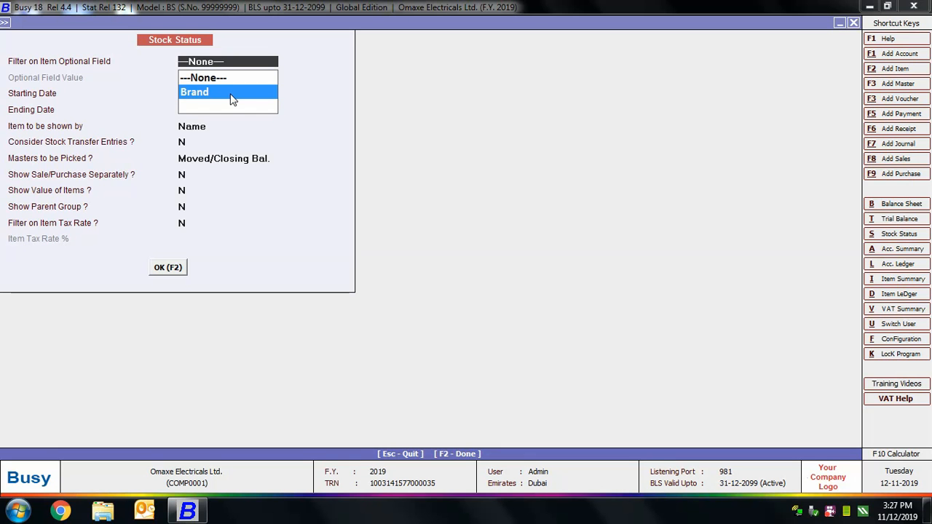
{"action": "left_click", "coordinate": [231, 95]}
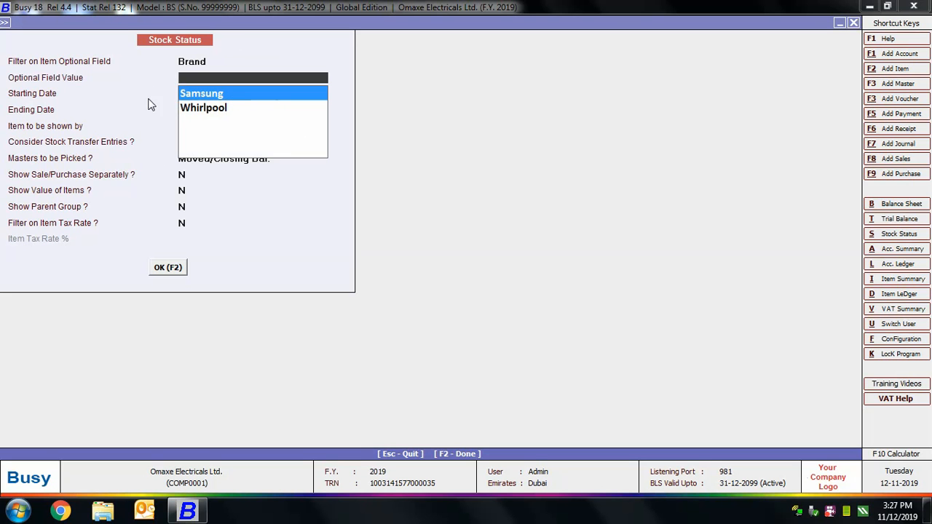
{"action": "key", "text": "Down"}
{"action": "key", "text": "Return"}
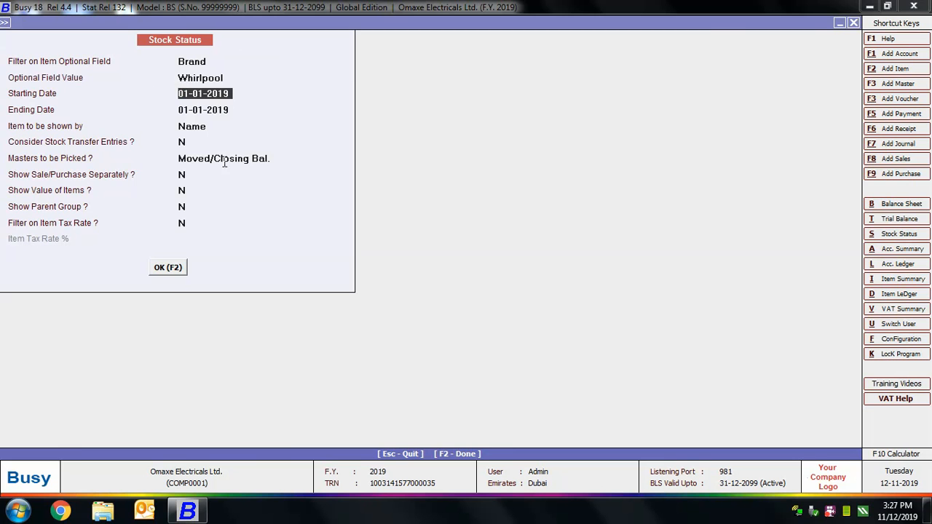
{"action": "left_click", "coordinate": [170, 267]}
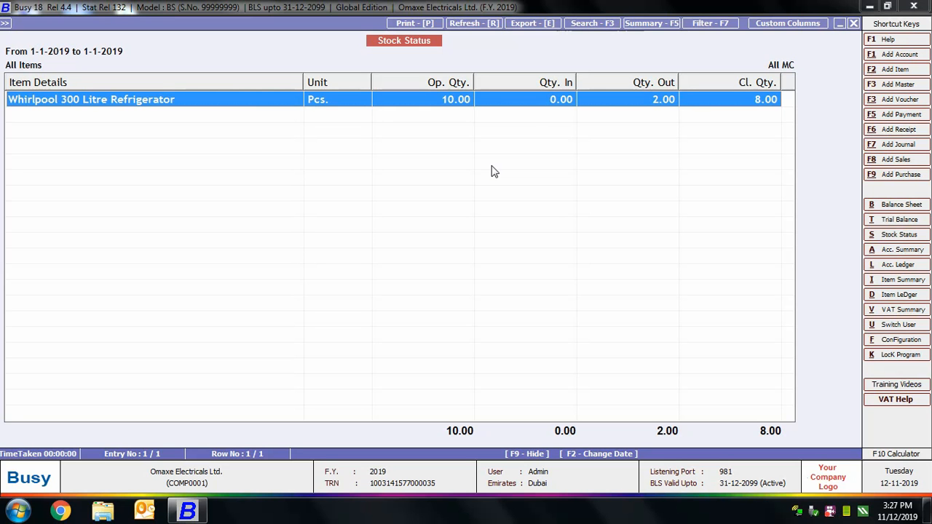
{"action": "key", "text": "Escape"}
{"action": "key", "text": "Escape"}
{"action": "key", "text": "Escape"}
{"action": "key", "text": "Escape"}
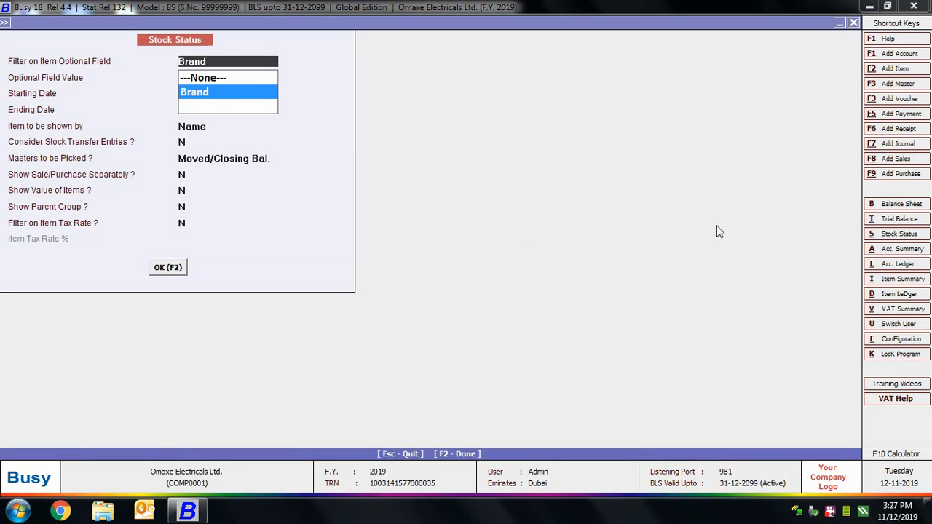
{"action": "key", "text": "Escape"}
{"action": "key", "text": "Escape"}
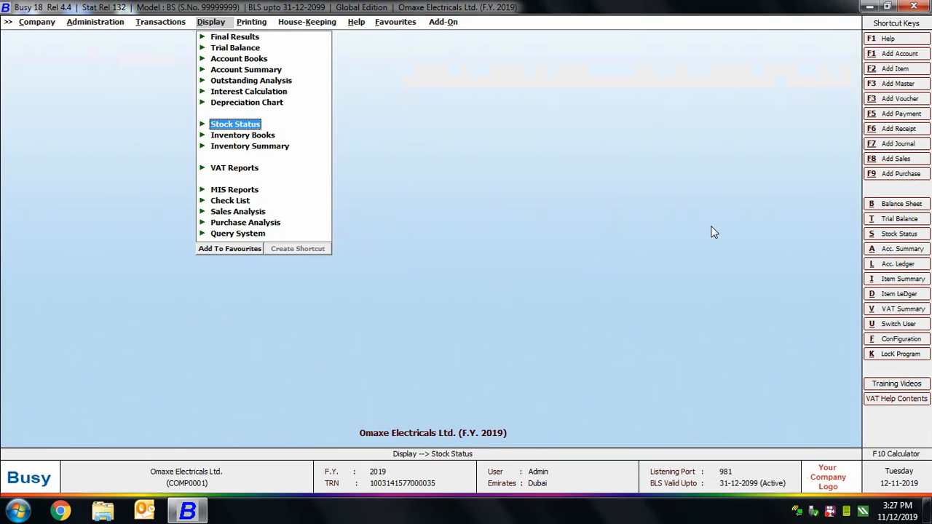
Close the Display menu and advance the lesson to the Answers slide.
{"action": "key", "text": "Escape"}
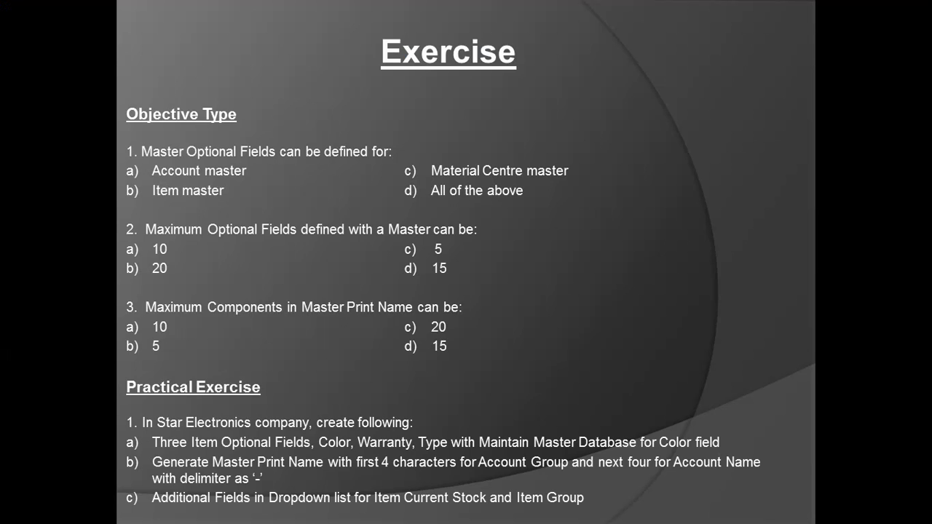
{"action": "key", "text": "Right"}
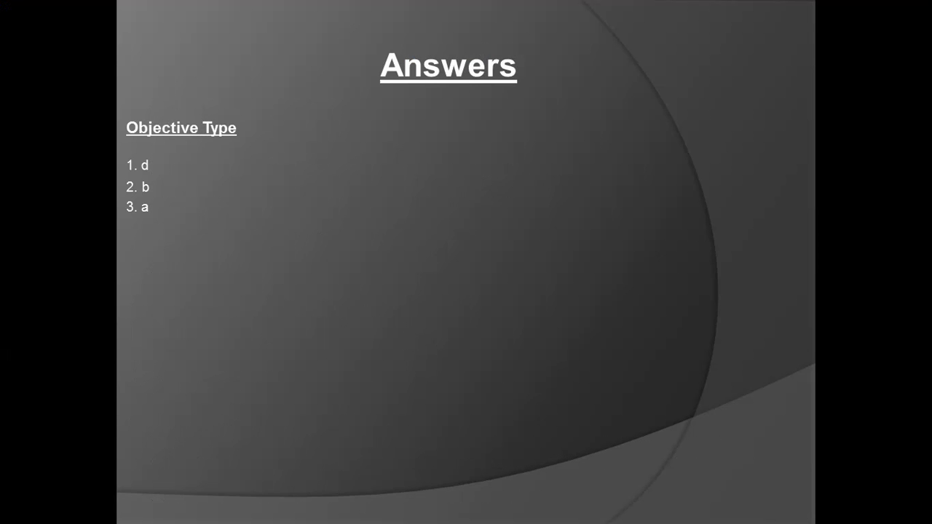